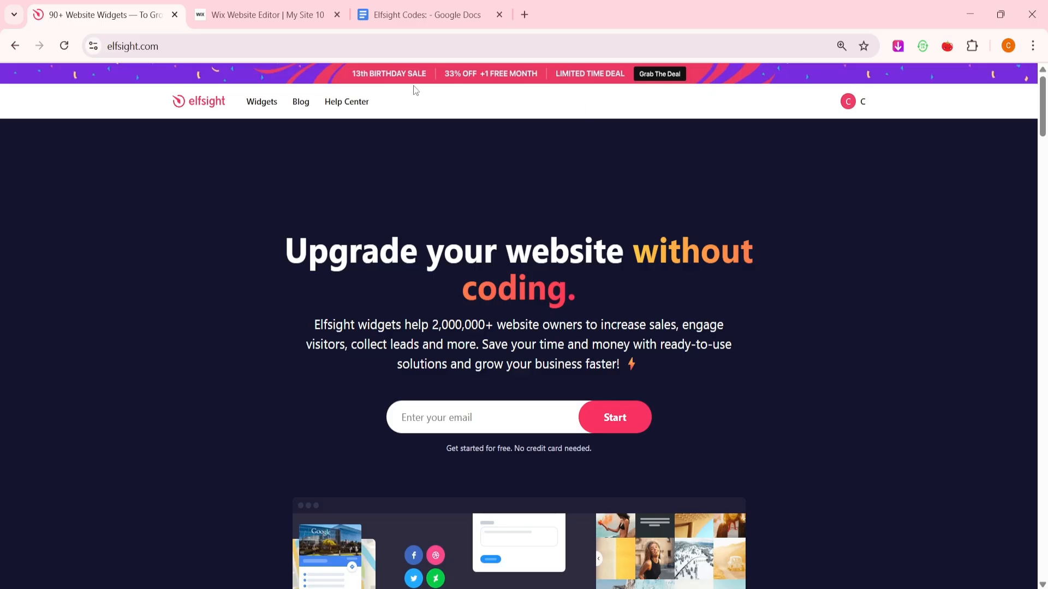
# Open the Event Calendar widget from the Tools category and expand its template editor to full size
pyautogui.moveTo(250, 107)
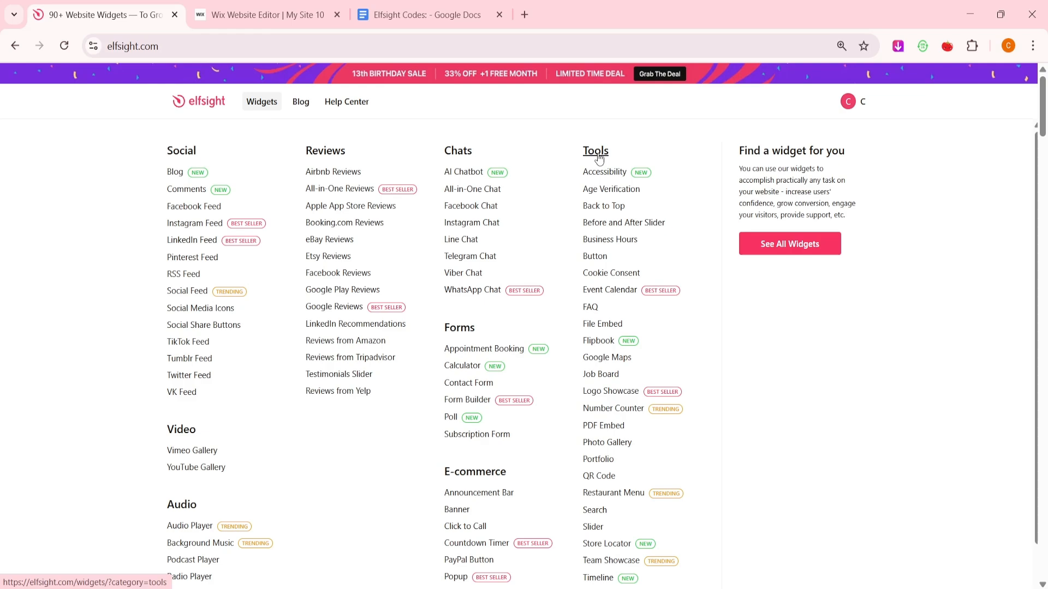
pyautogui.click(607, 292)
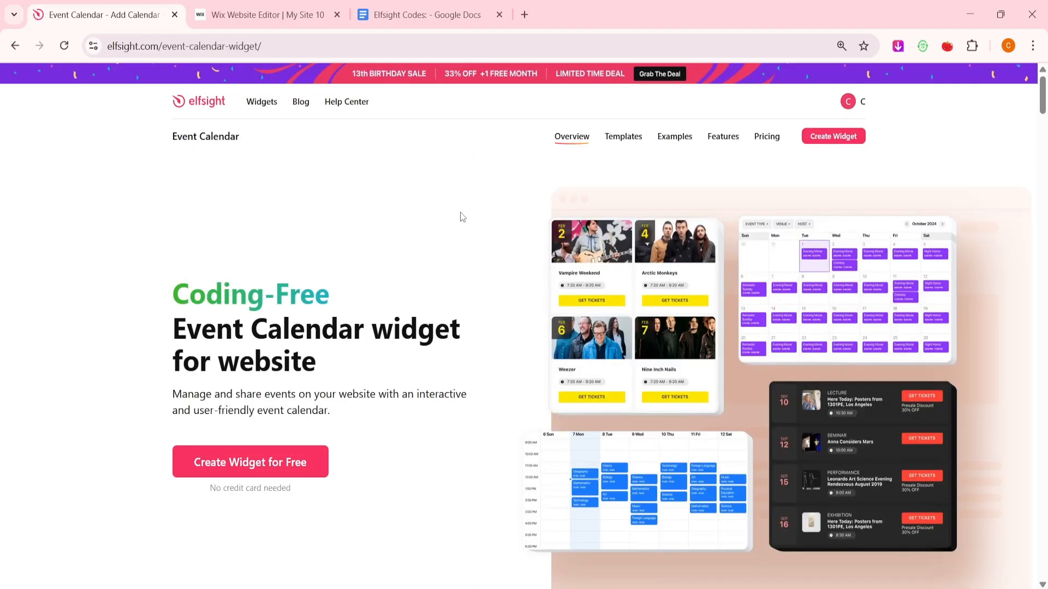
pyautogui.click(283, 463)
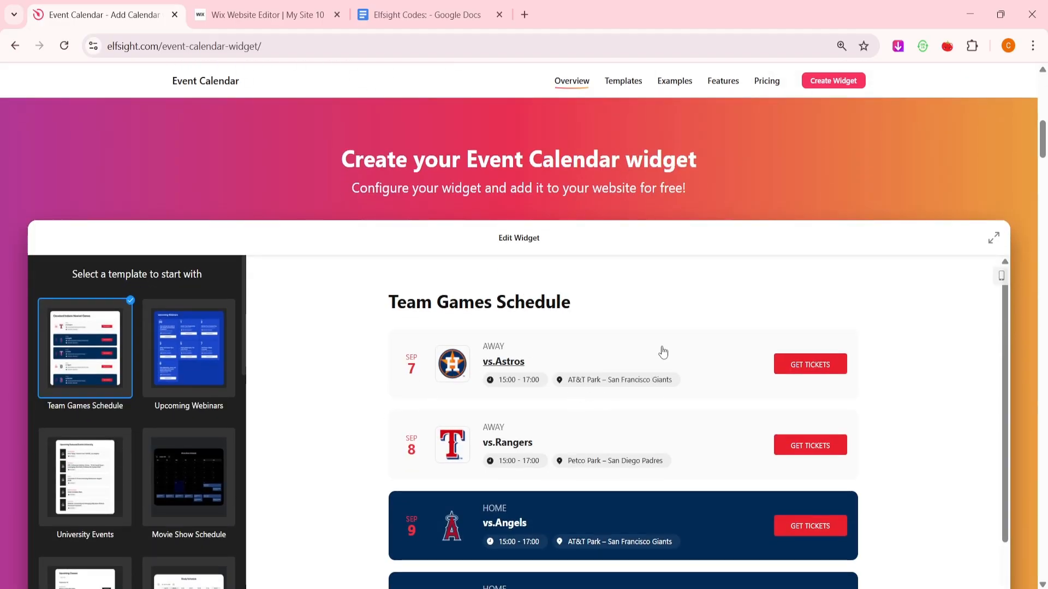
pyautogui.click(993, 237)
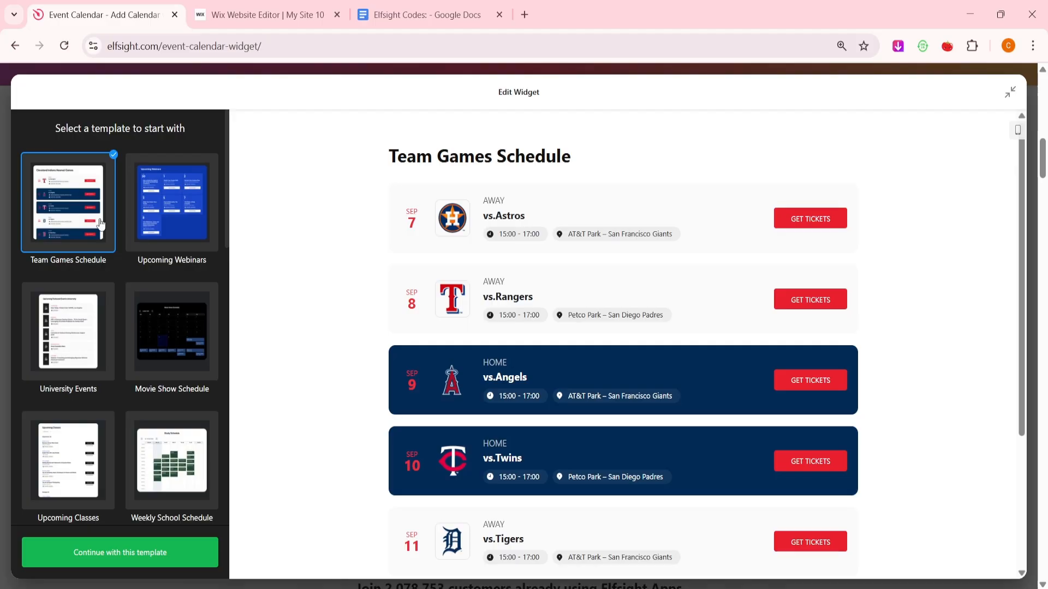
# Choose the Club Events template and continue with it into the widget editor
pyautogui.scroll(-10, 104, 226)
pyautogui.scroll(-1, 112, 231)
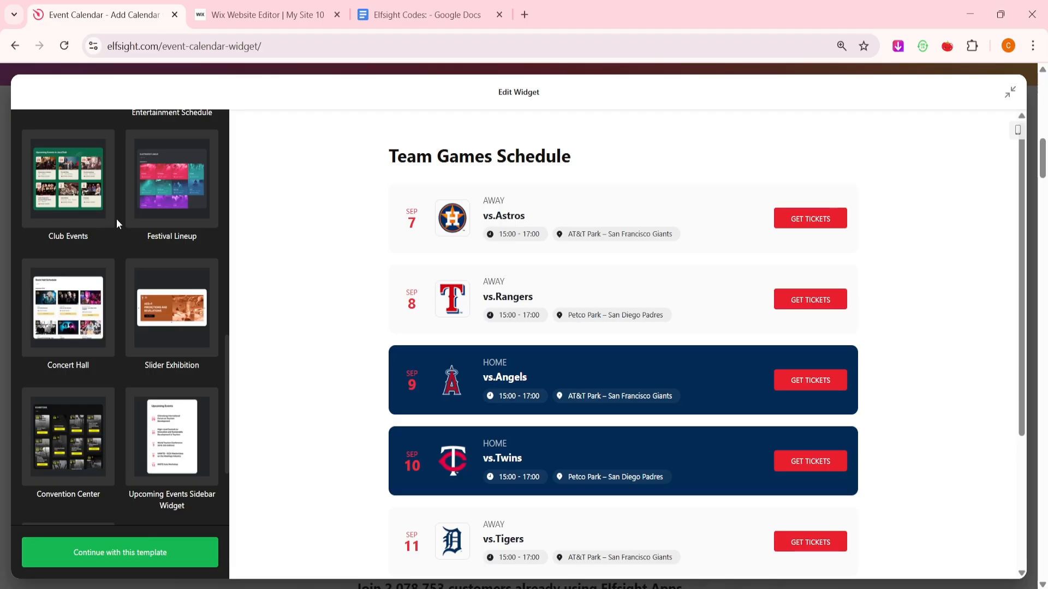
pyautogui.scroll(-2, 117, 222)
pyautogui.scroll(3, 134, 256)
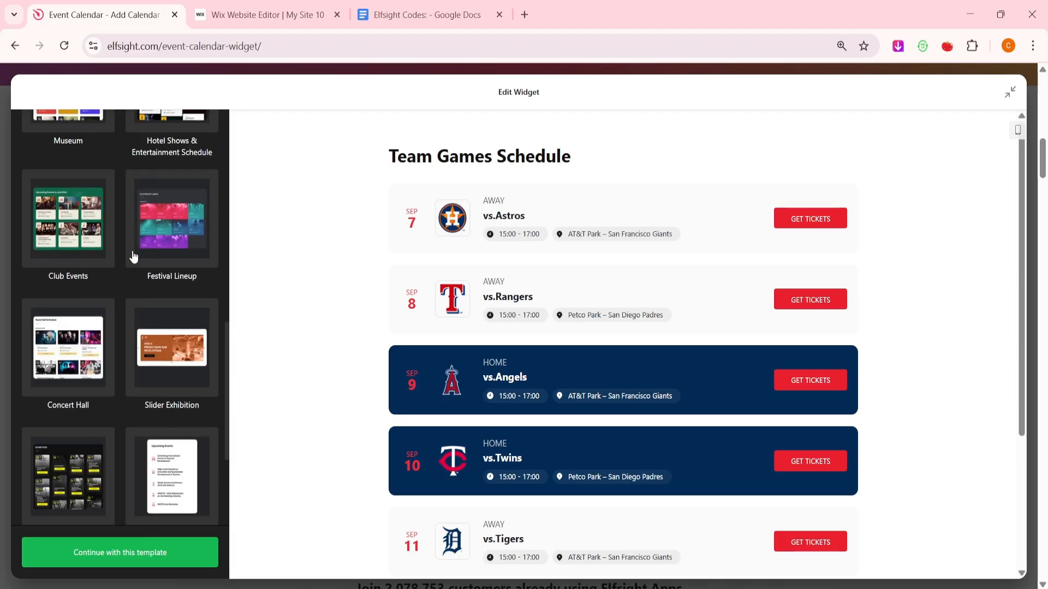
pyautogui.click(74, 247)
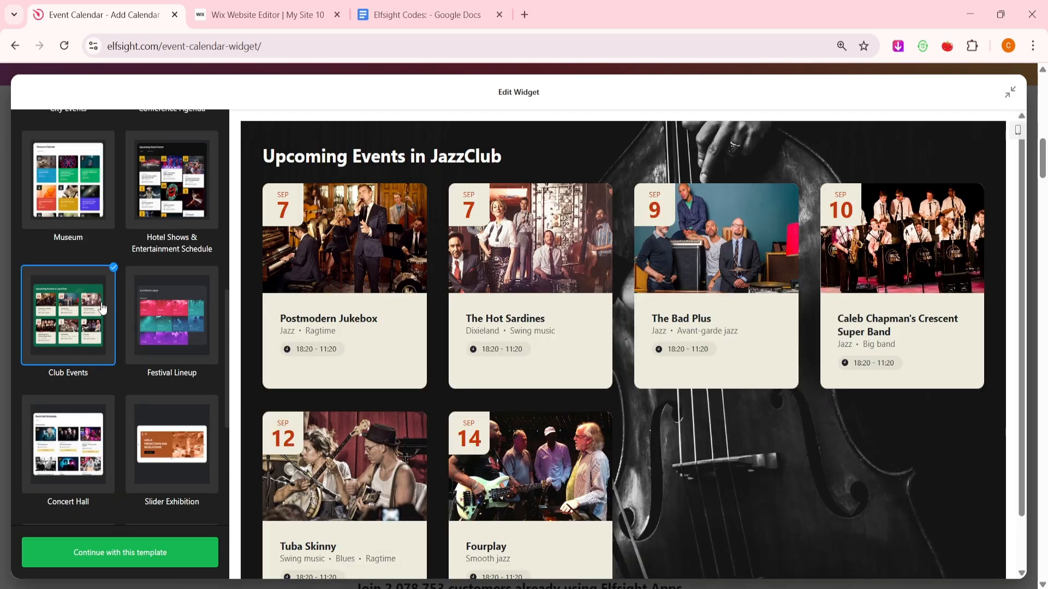
pyautogui.scroll(-3, 100, 368)
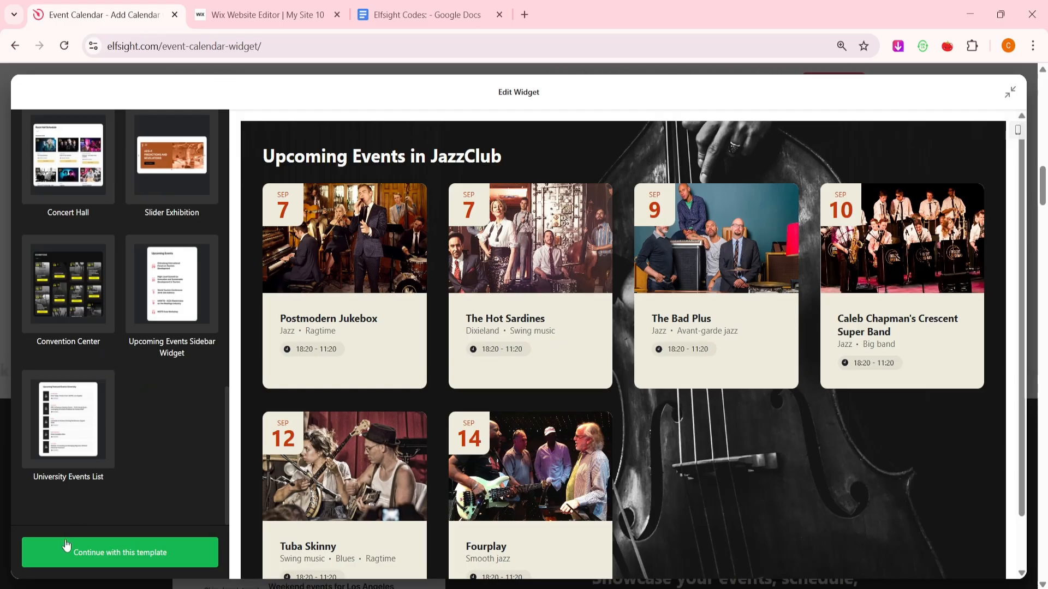
pyautogui.click(105, 553)
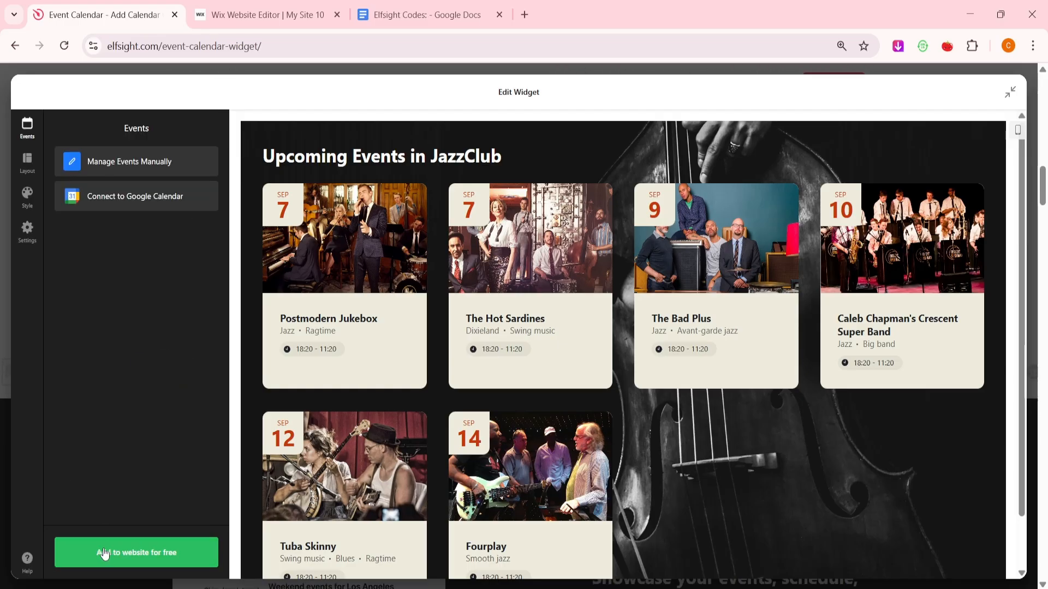
pyautogui.click(22, 159)
pyautogui.click(27, 195)
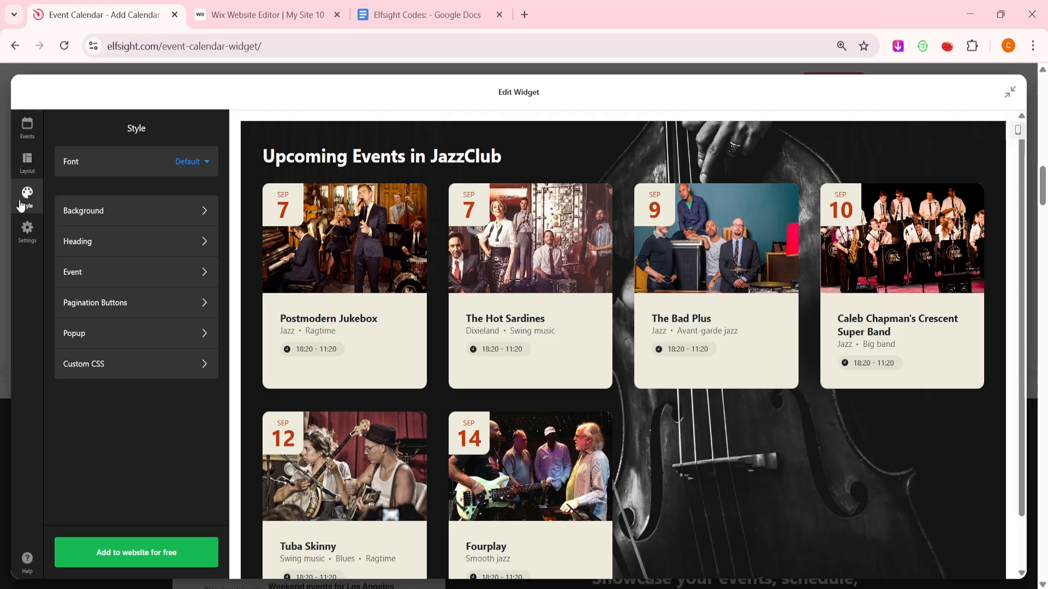
pyautogui.click(27, 231)
pyautogui.click(29, 145)
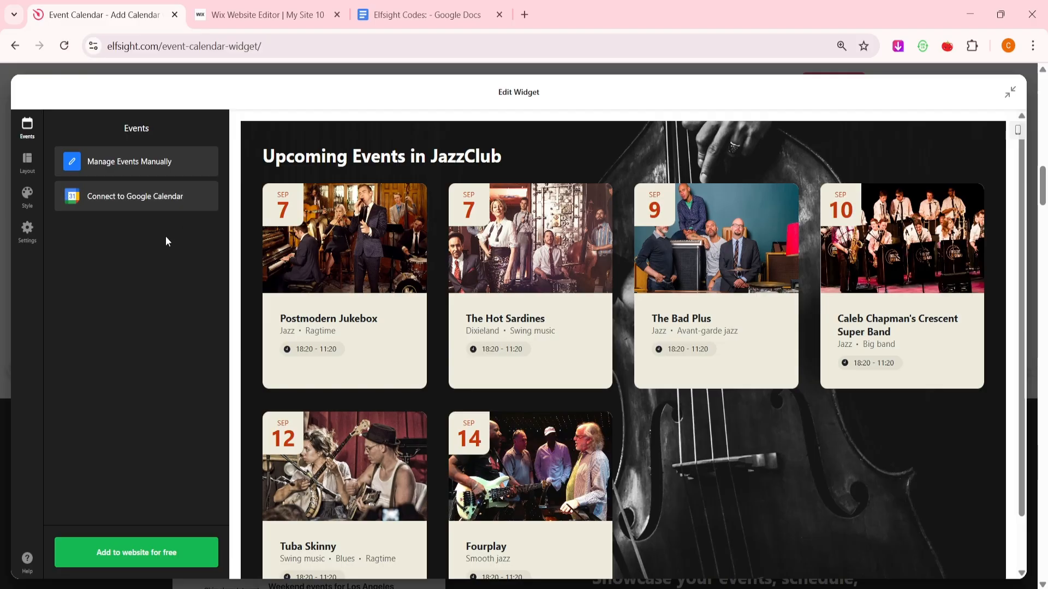
# Manually add an event named "Swing Girls" on September 6, 2025, from 12:15 PM to 4:15 PM
pyautogui.click(167, 173)
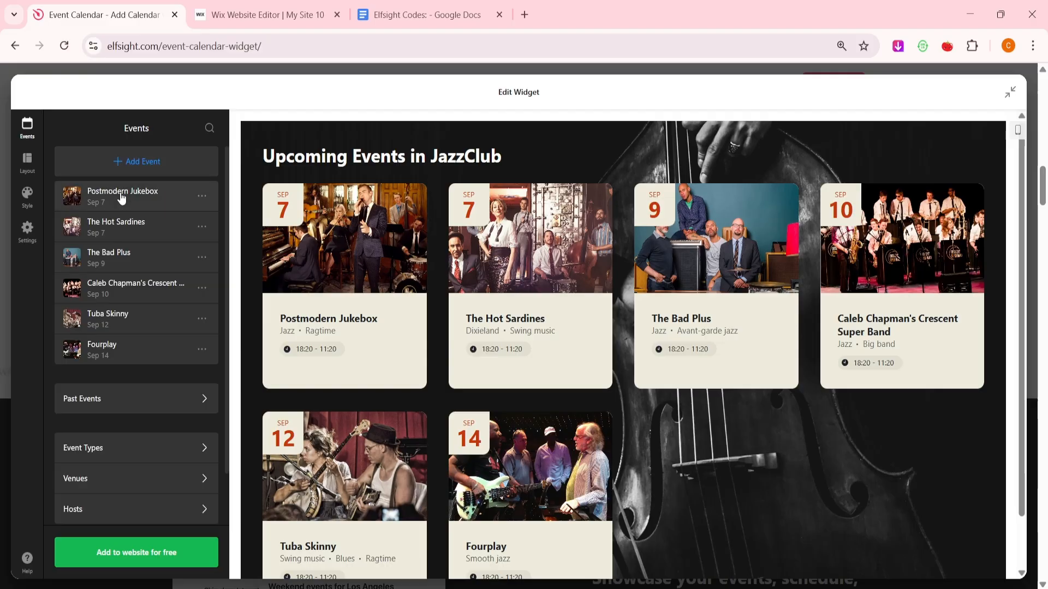
pyautogui.click(157, 165)
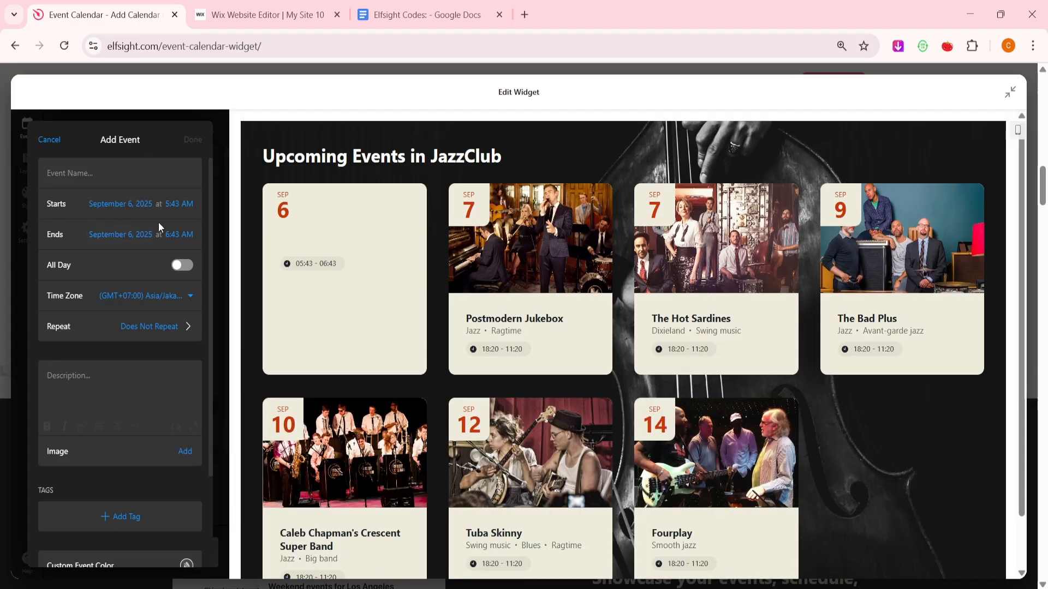
pyautogui.click(133, 171)
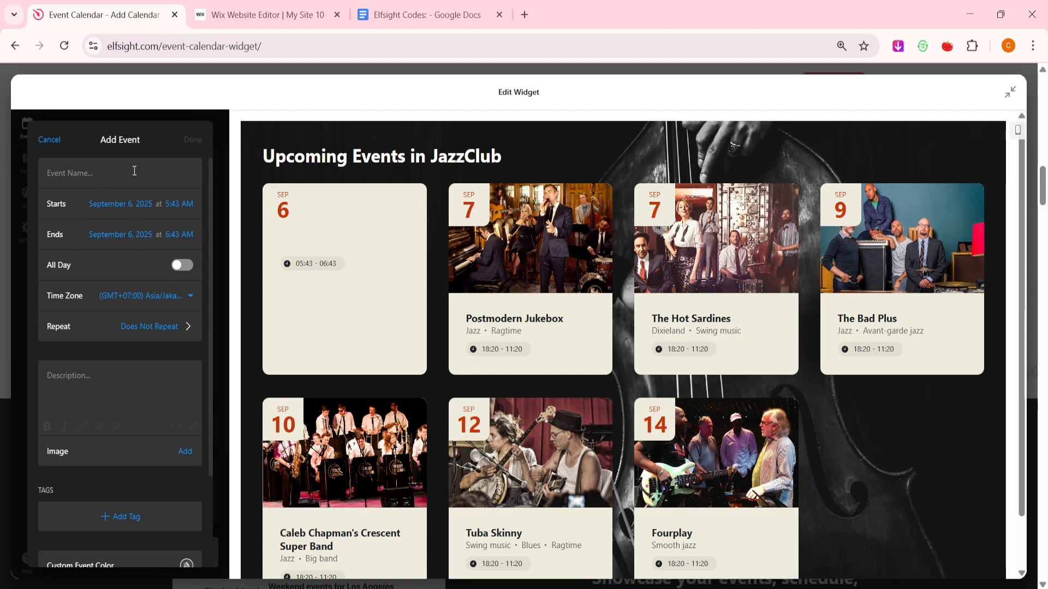
pyautogui.write('Swing Girls')
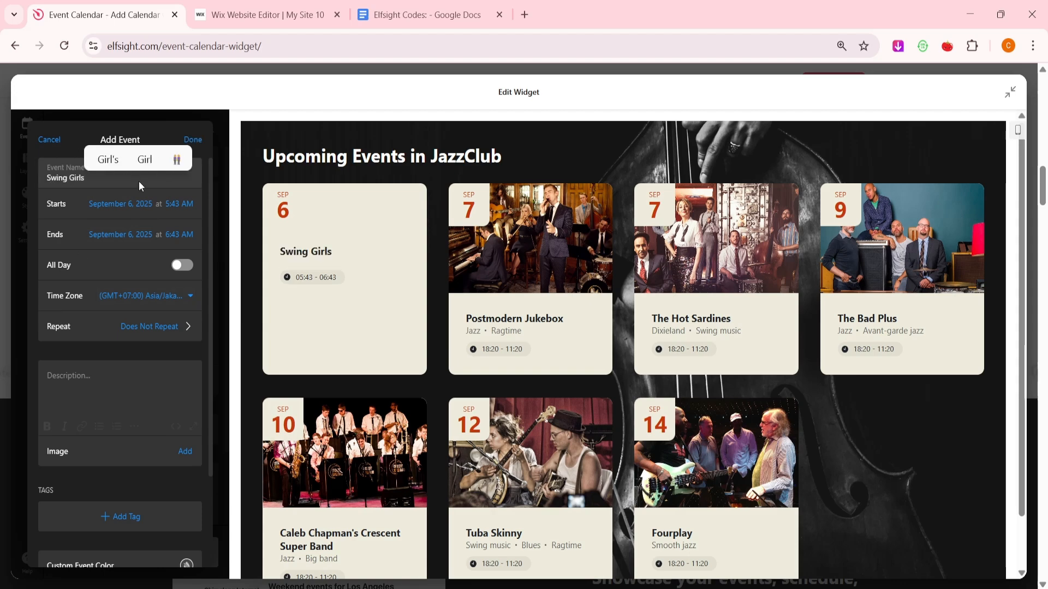
pyautogui.click(179, 203)
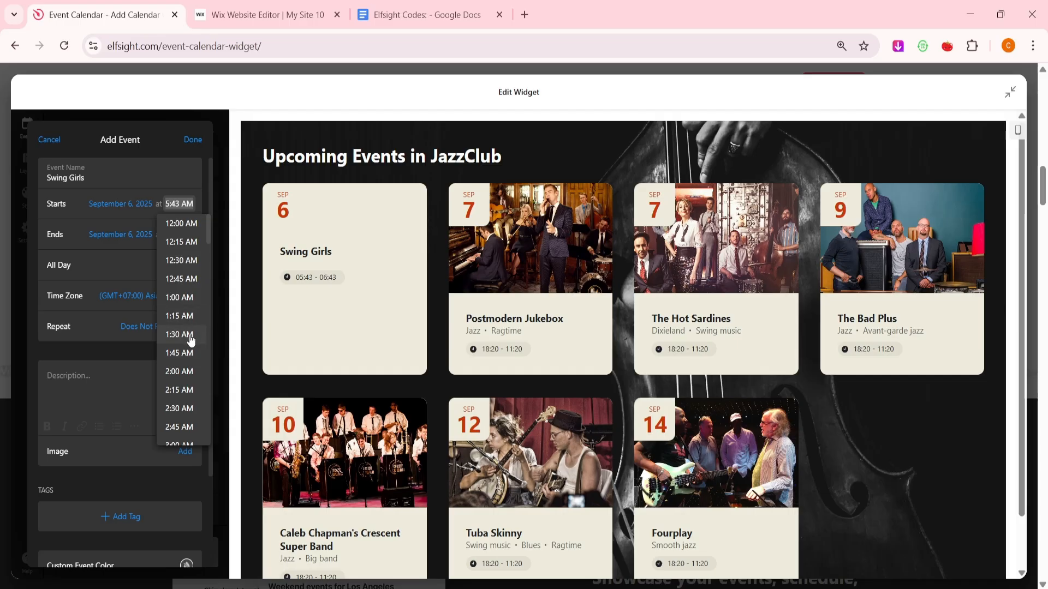
pyautogui.scroll(-14, 186, 349)
pyautogui.click(189, 360)
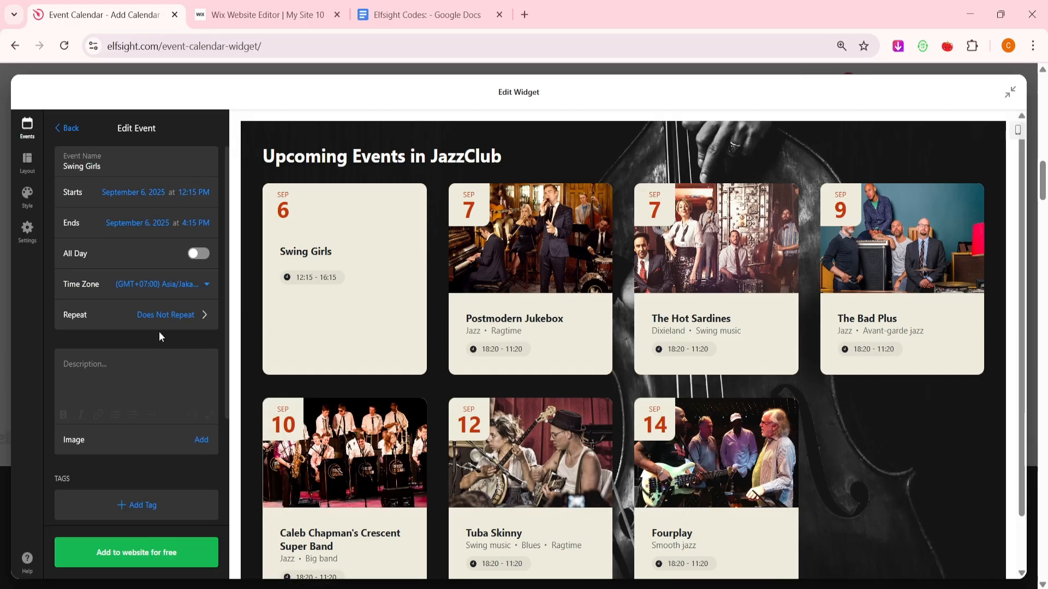
# Give the Swing Girls event the description "Last performance" and upload the "Swing girls (2004)" picture as its image
pyautogui.click(146, 363)
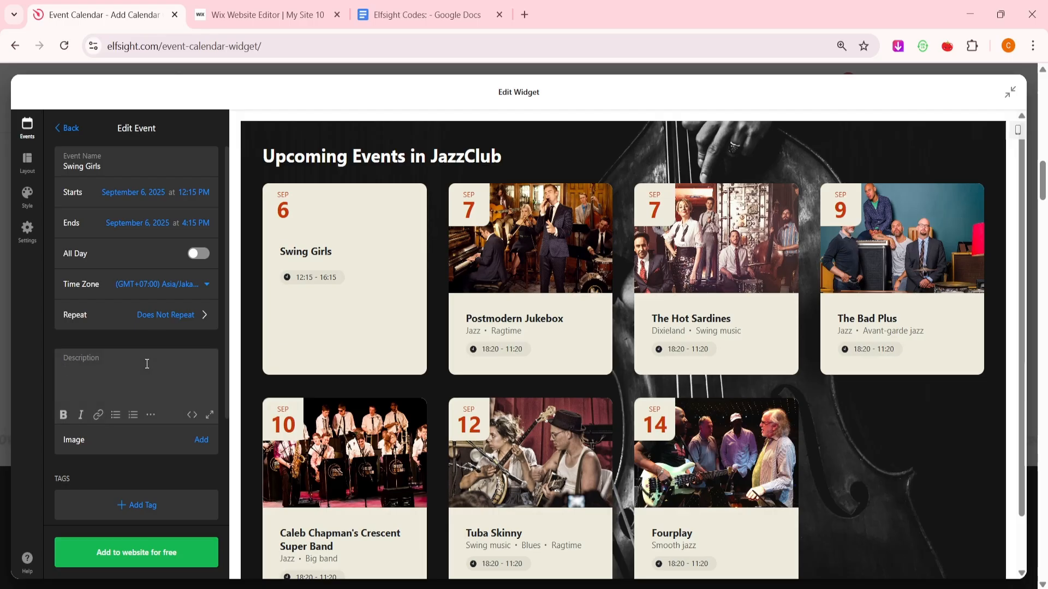
pyautogui.click(202, 440)
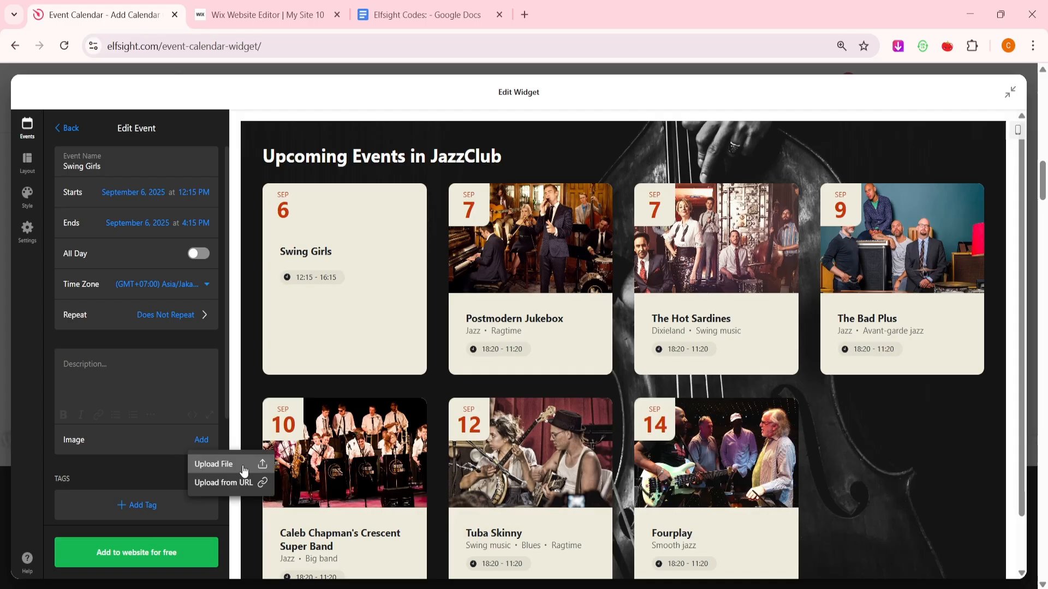
pyautogui.click(144, 357)
pyautogui.write('Last perfor')
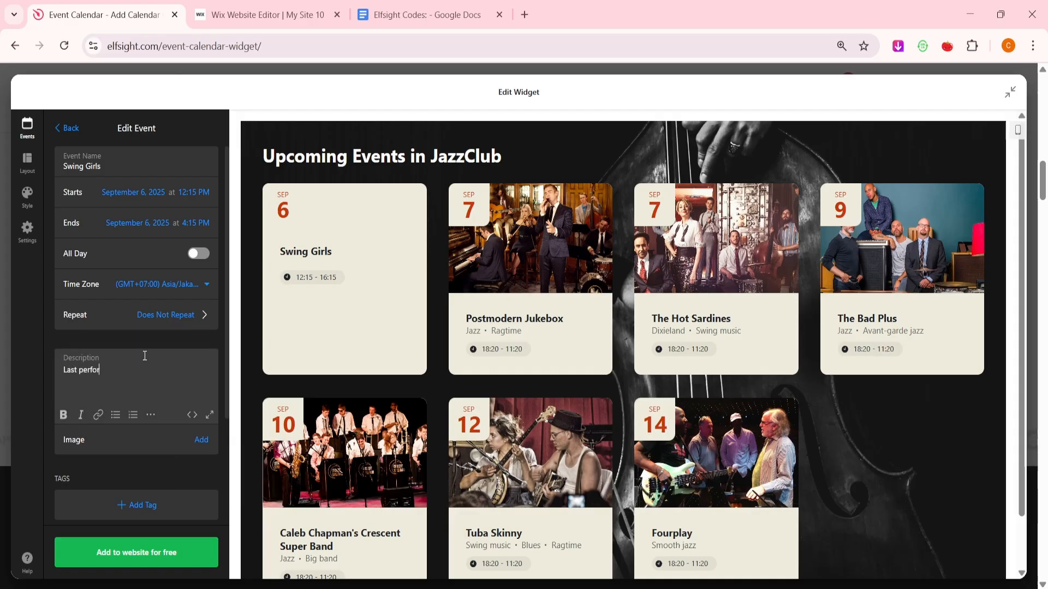
pyautogui.write('mance')
pyautogui.click(203, 439)
pyautogui.click(216, 463)
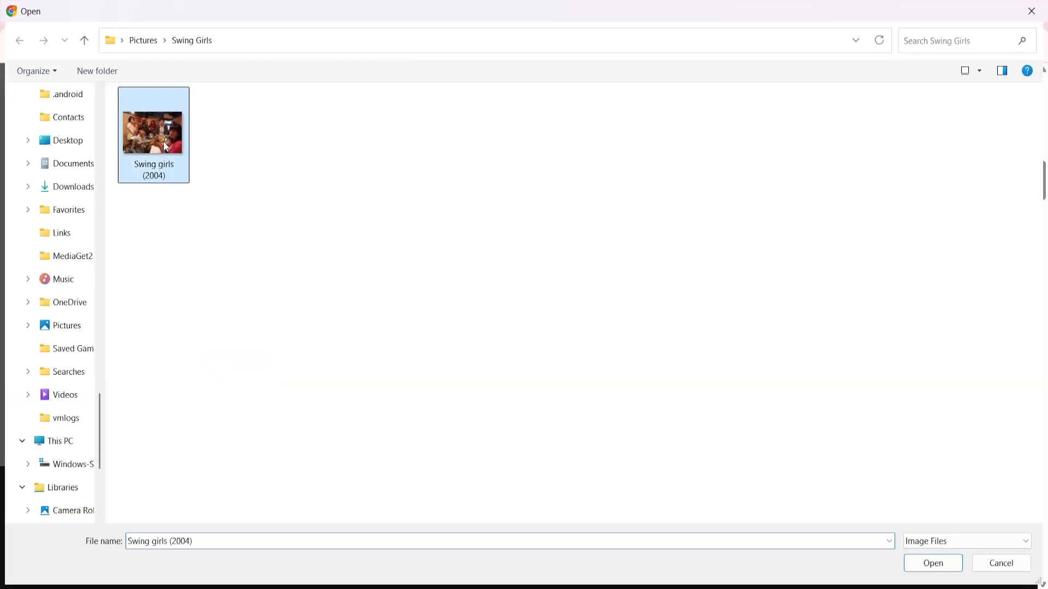
pyautogui.doubleClick(167, 147)
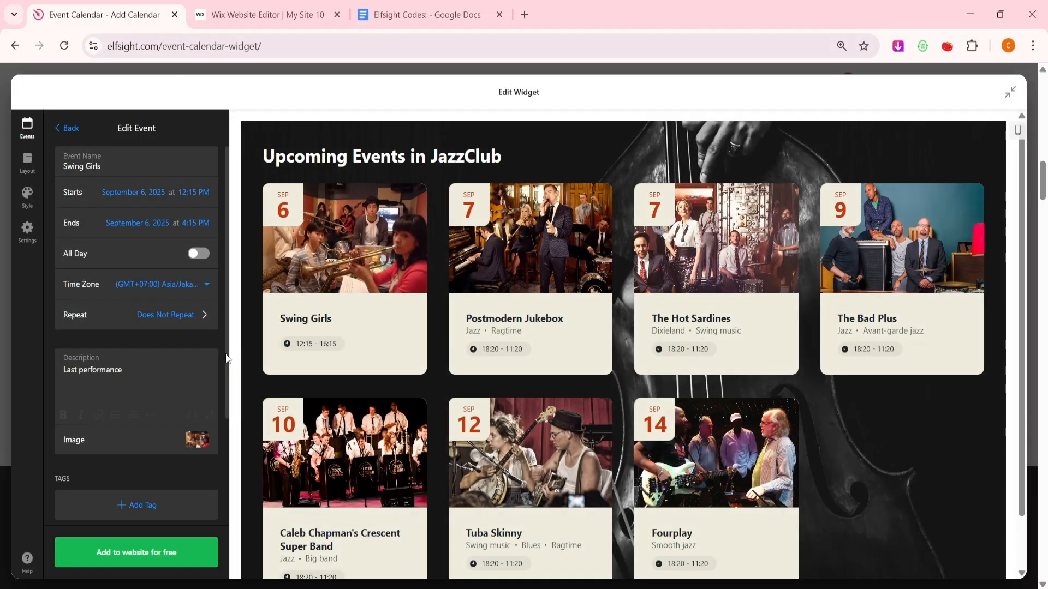
# Add the tags "Jazz" and "Swing" to the Swing Girls event
pyautogui.scroll(-2, 208, 364)
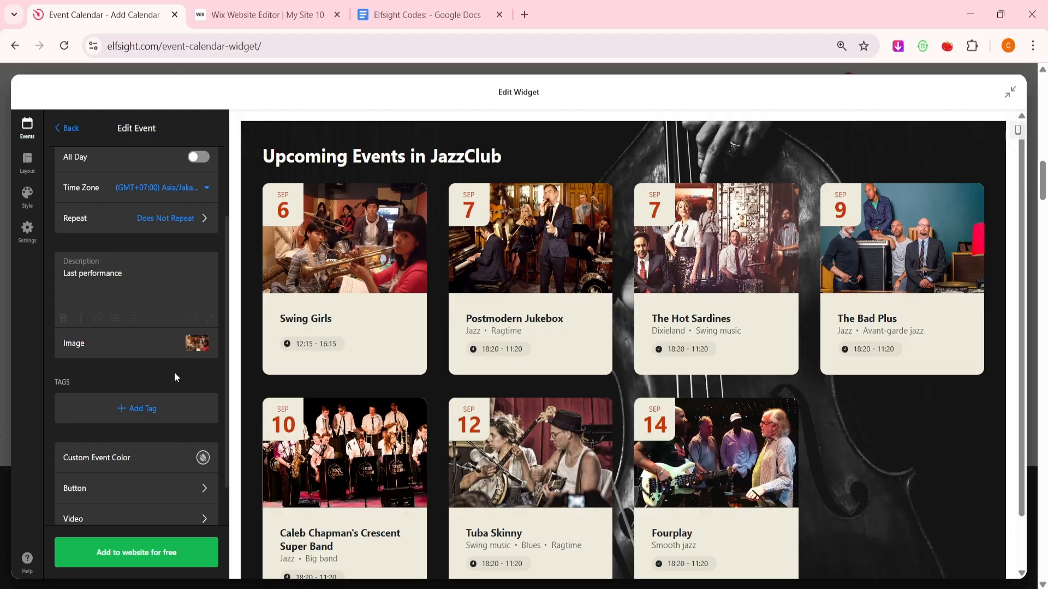
pyautogui.click(160, 408)
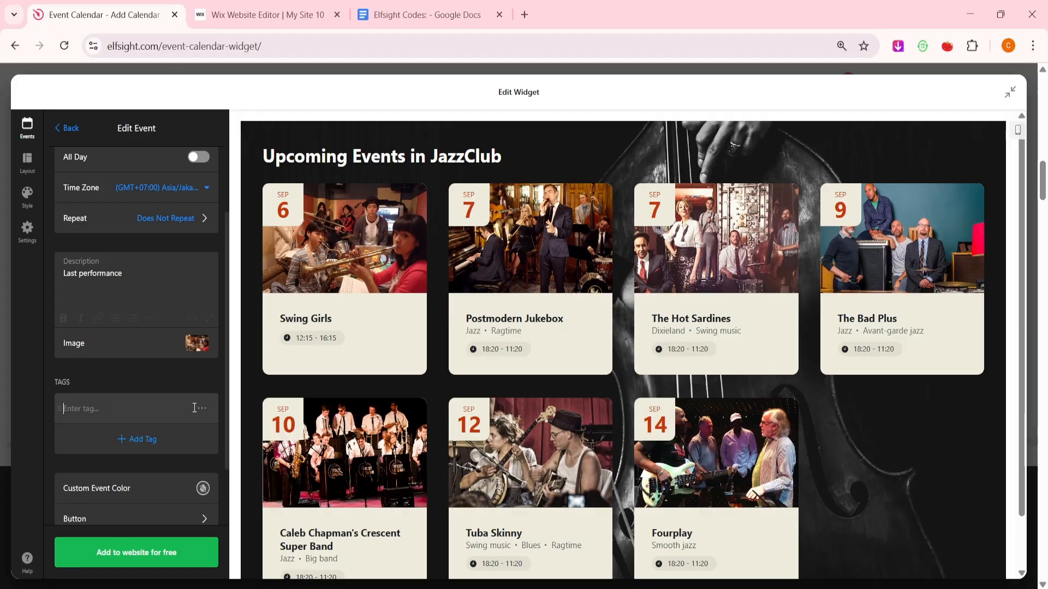
pyautogui.write('Jazz')
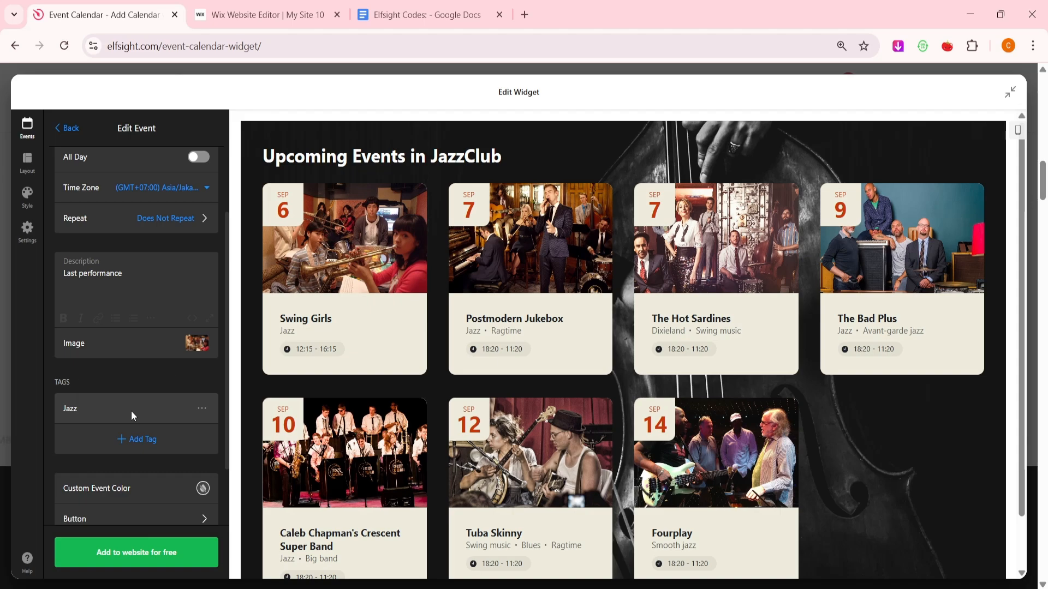
pyautogui.press('Return')
pyautogui.write('Swing')
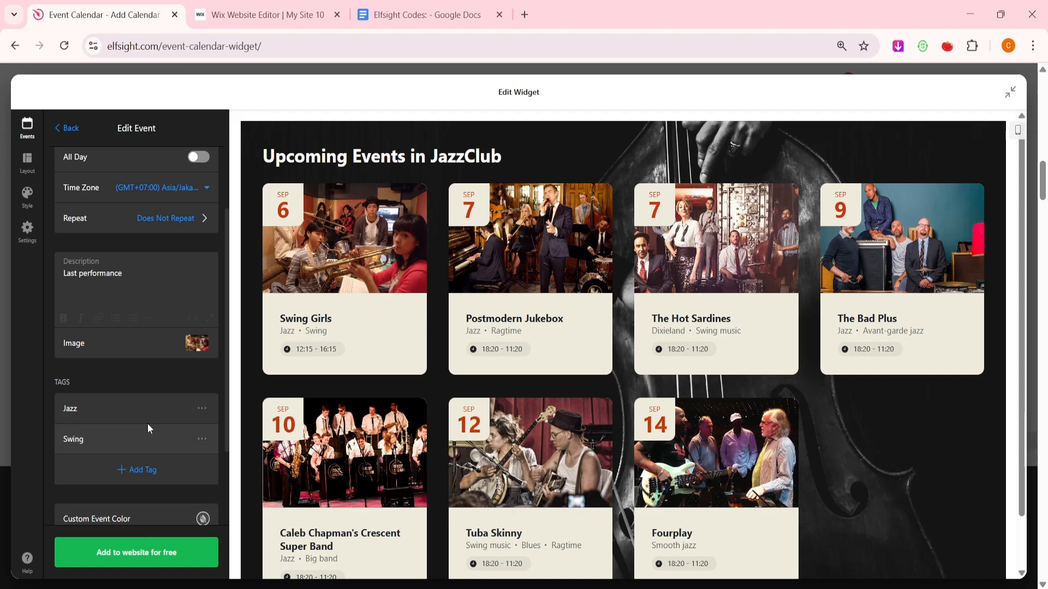
pyautogui.press('Return')
pyautogui.scroll(-2, 148, 423)
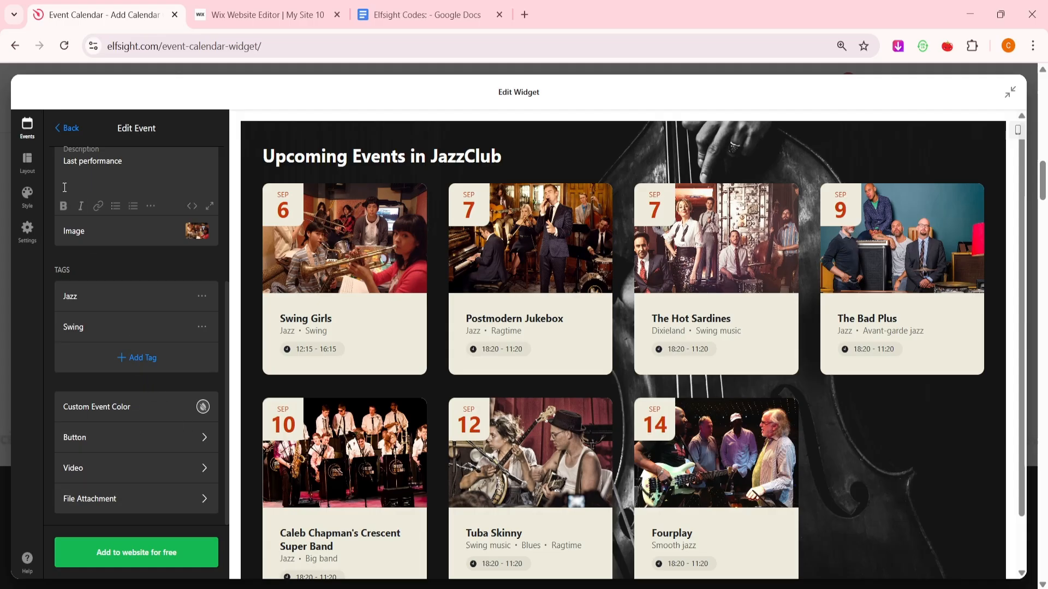
# Return to the events list and delete the Fourplay event
pyautogui.click(79, 133)
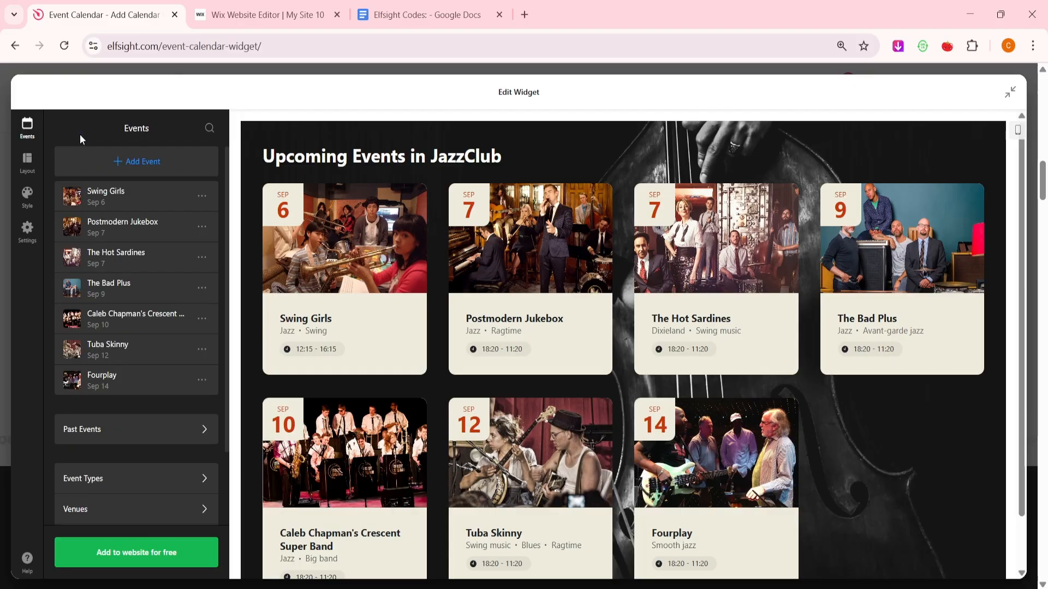
pyautogui.click(202, 380)
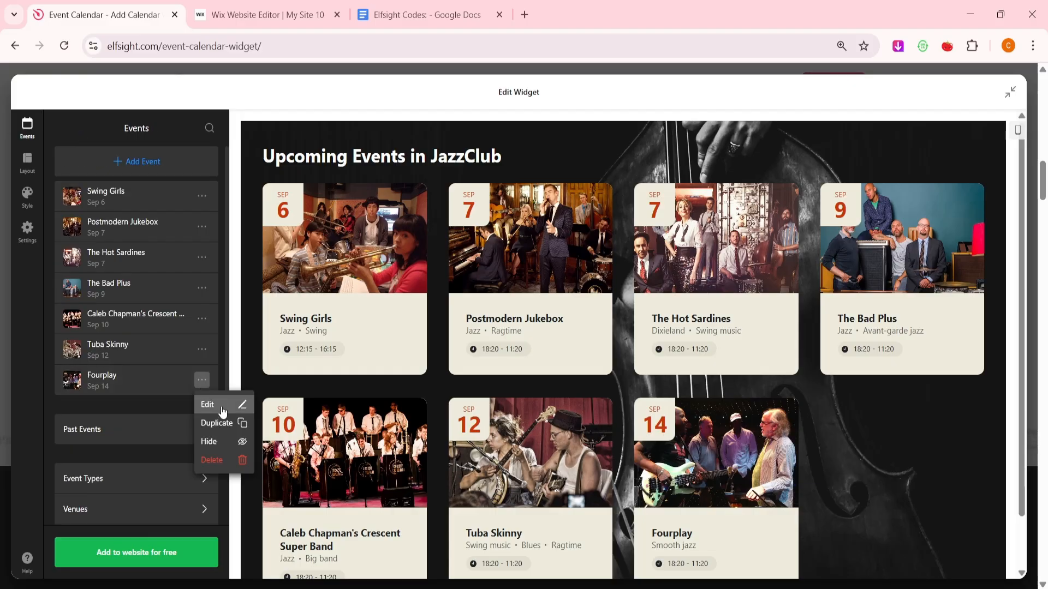
pyautogui.click(233, 461)
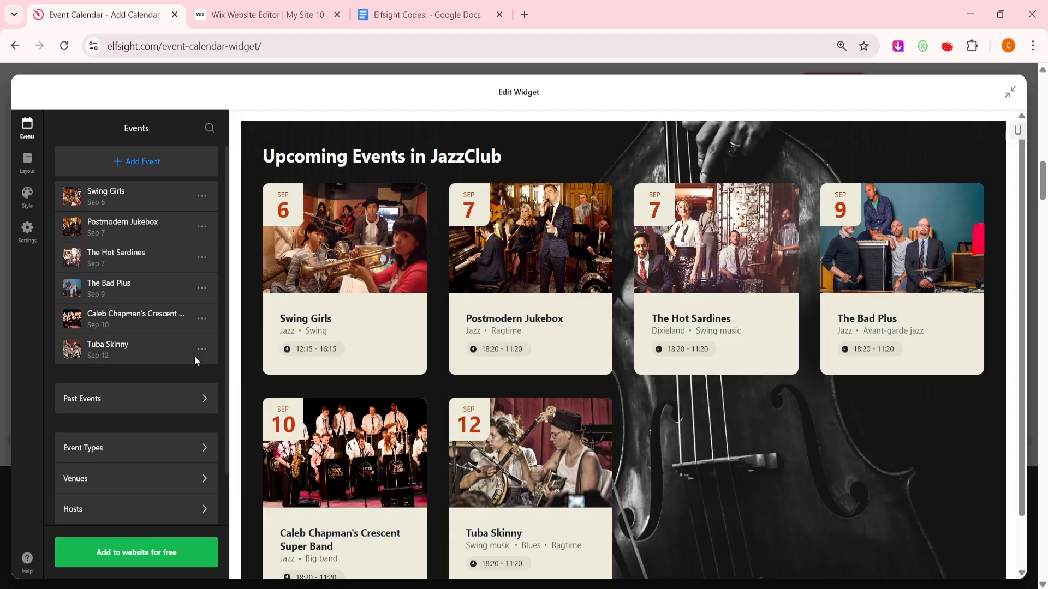
pyautogui.scroll(-2, 129, 311)
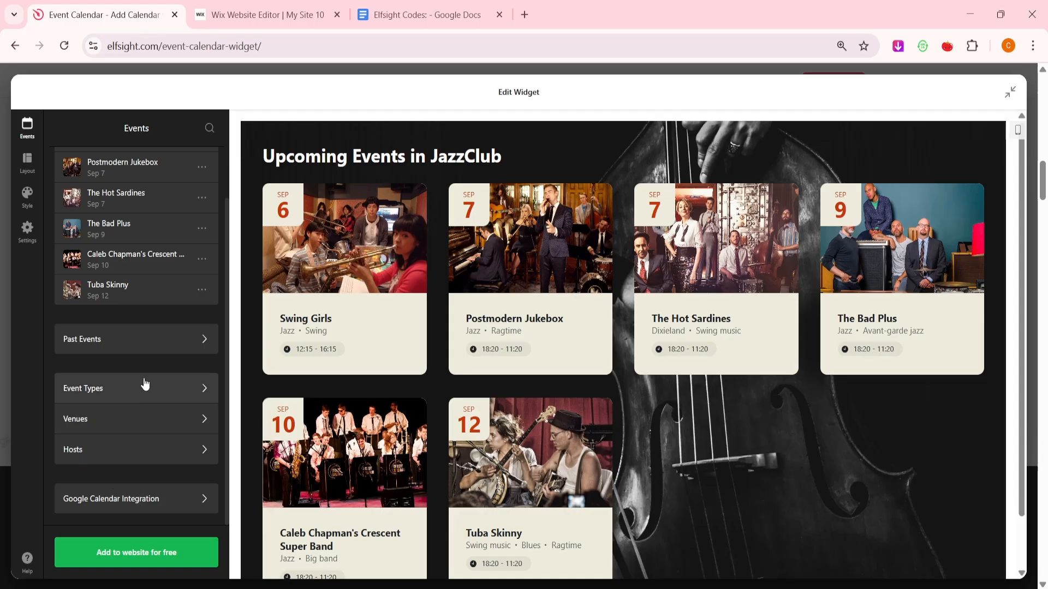
pyautogui.scroll(1, 140, 379)
# Try the List layout for the calendar and switch back to Grid
pyautogui.click(38, 171)
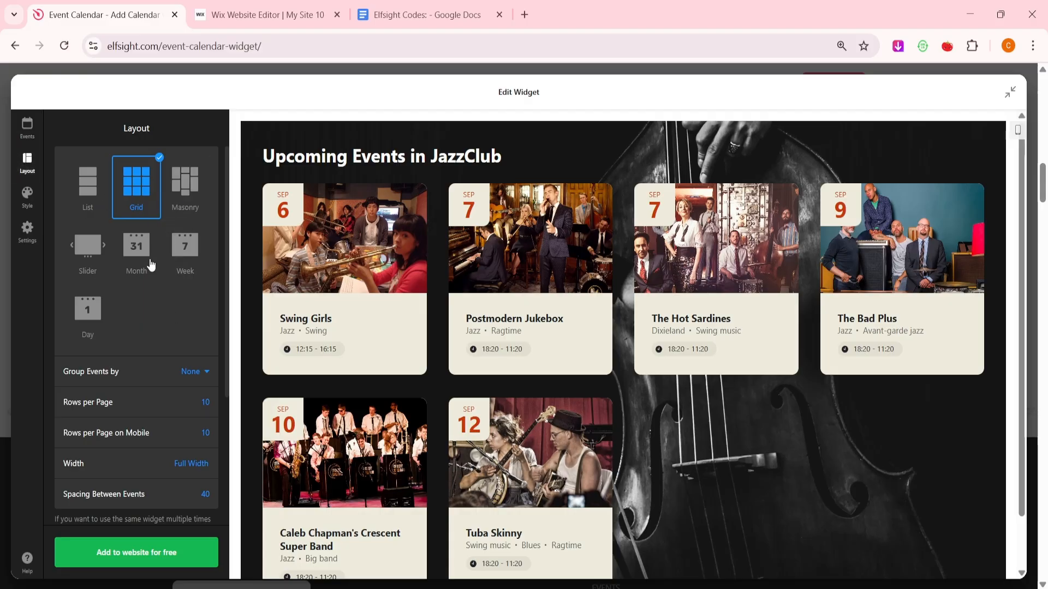
pyautogui.click(90, 199)
pyautogui.click(137, 188)
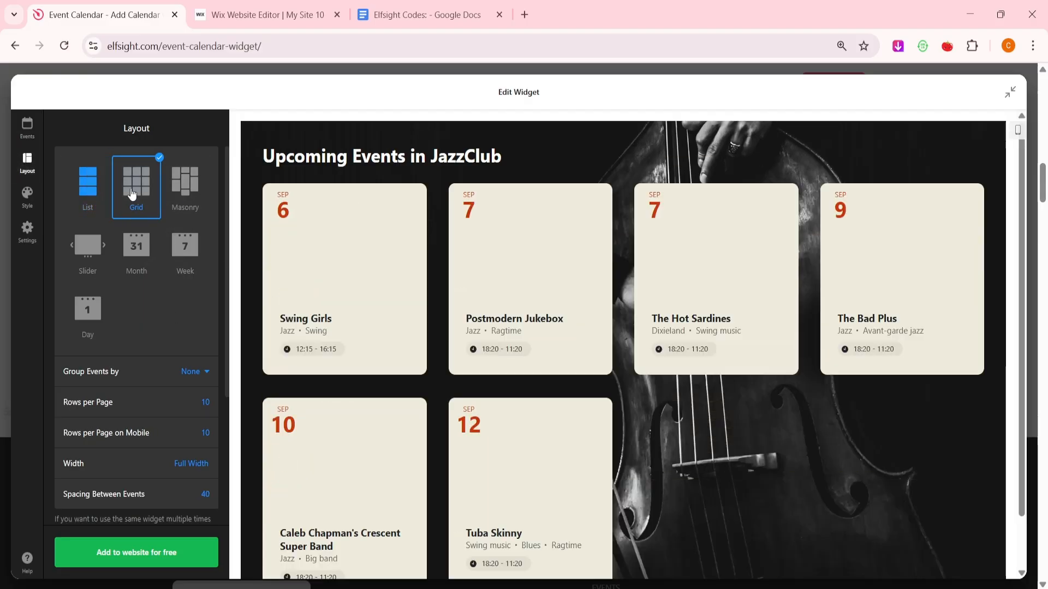
# Look through the grouping options for the calendar's events in the layout settings
pyautogui.scroll(-2, 151, 234)
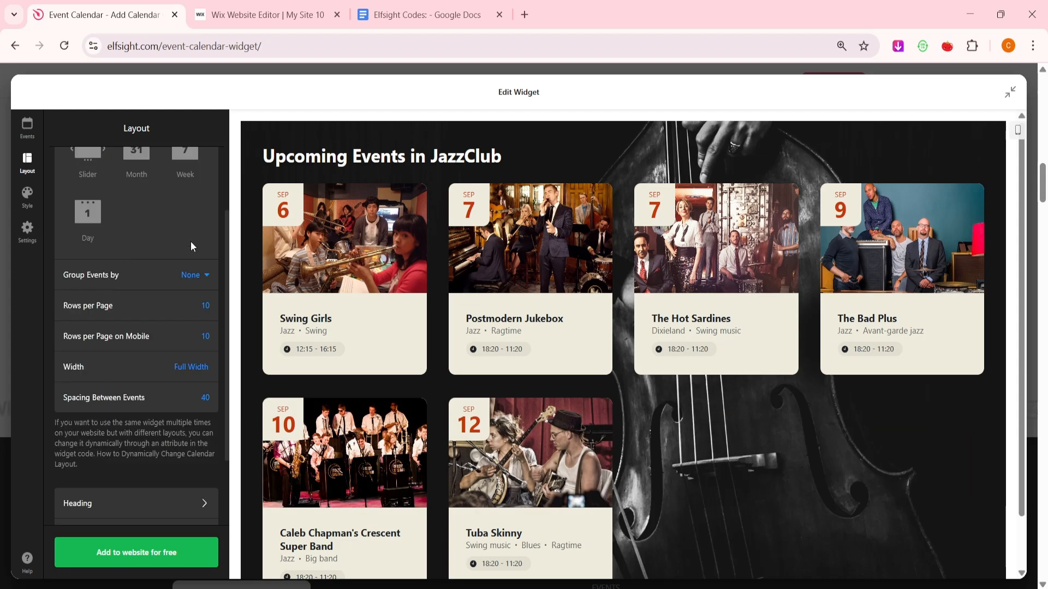
pyautogui.click(199, 275)
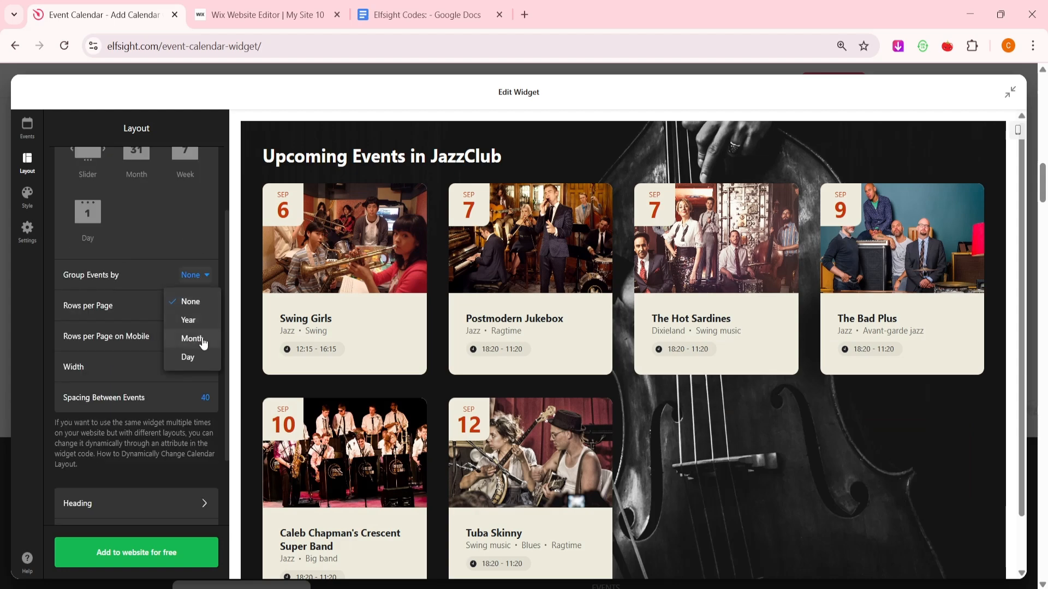
pyautogui.click(172, 247)
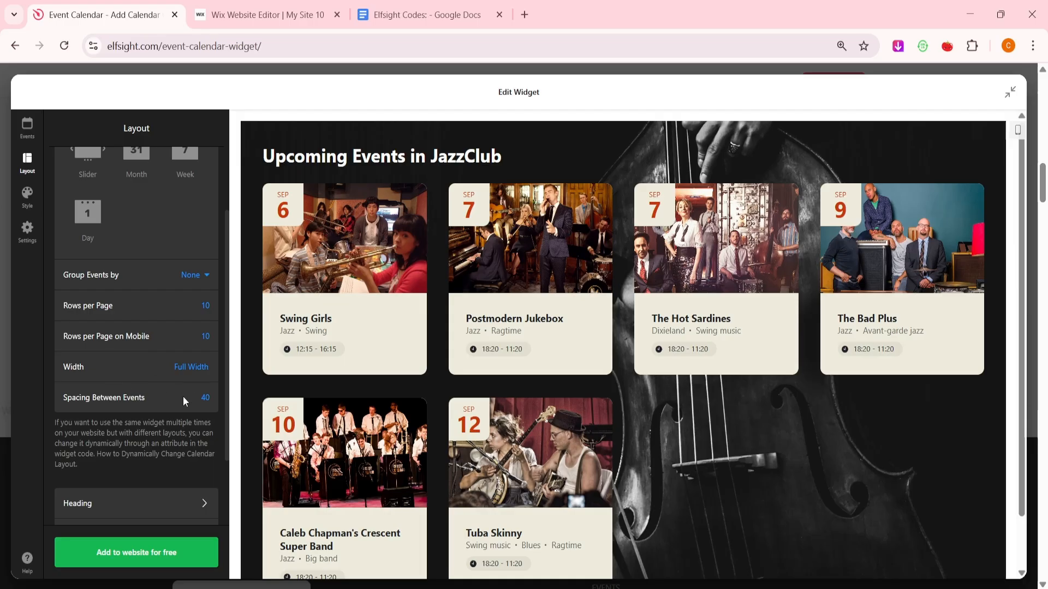
# Examine the layout's Heading, Filters, Event Elements and Past Events options without changing them
pyautogui.scroll(-2, 181, 388)
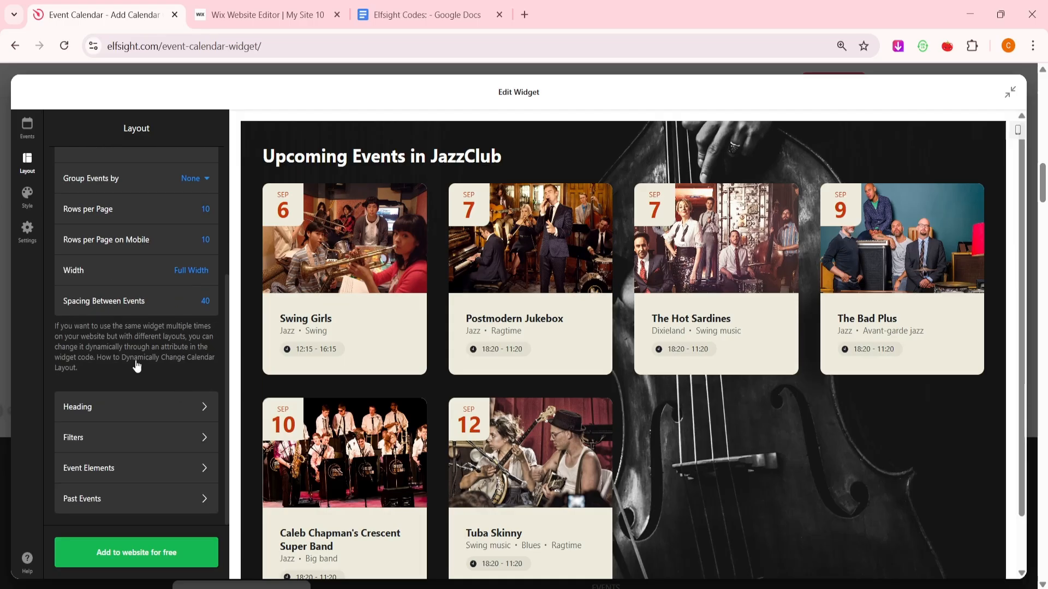
pyautogui.click(113, 413)
pyautogui.click(69, 128)
pyautogui.click(114, 437)
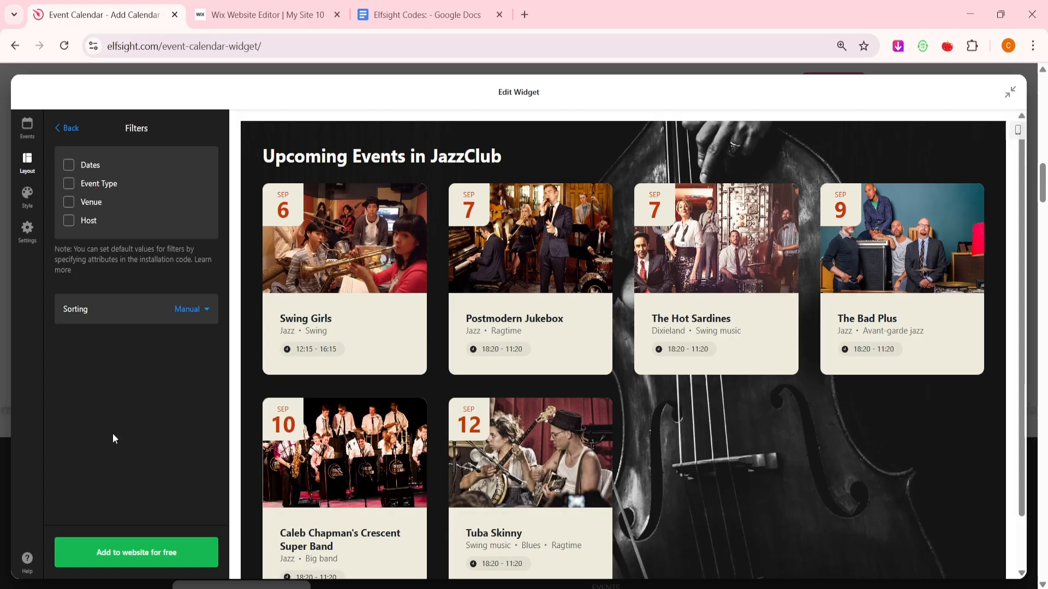
pyautogui.click(66, 128)
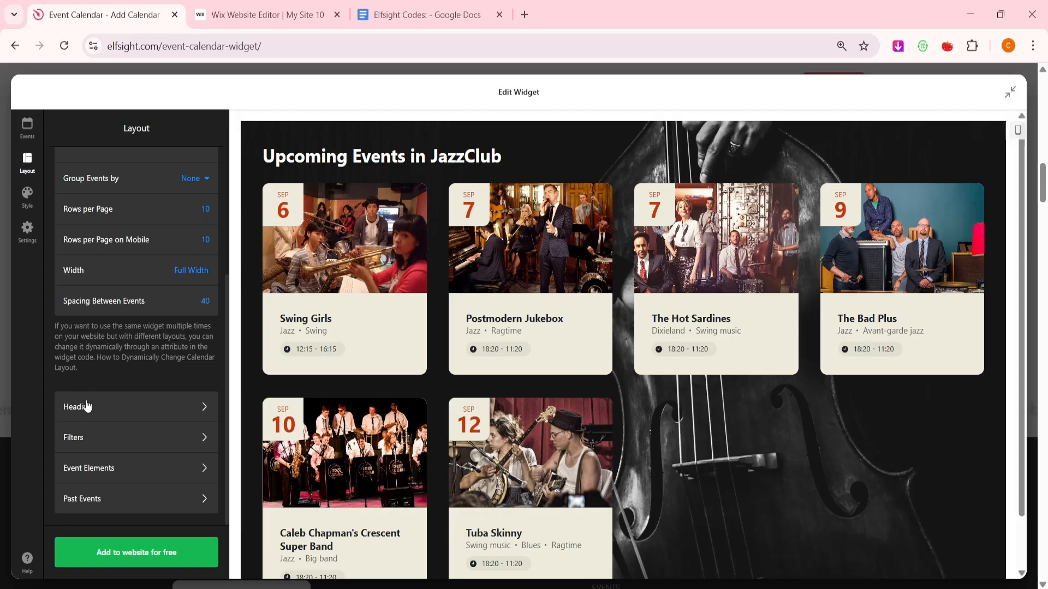
pyautogui.click(106, 465)
pyautogui.click(67, 128)
pyautogui.click(116, 497)
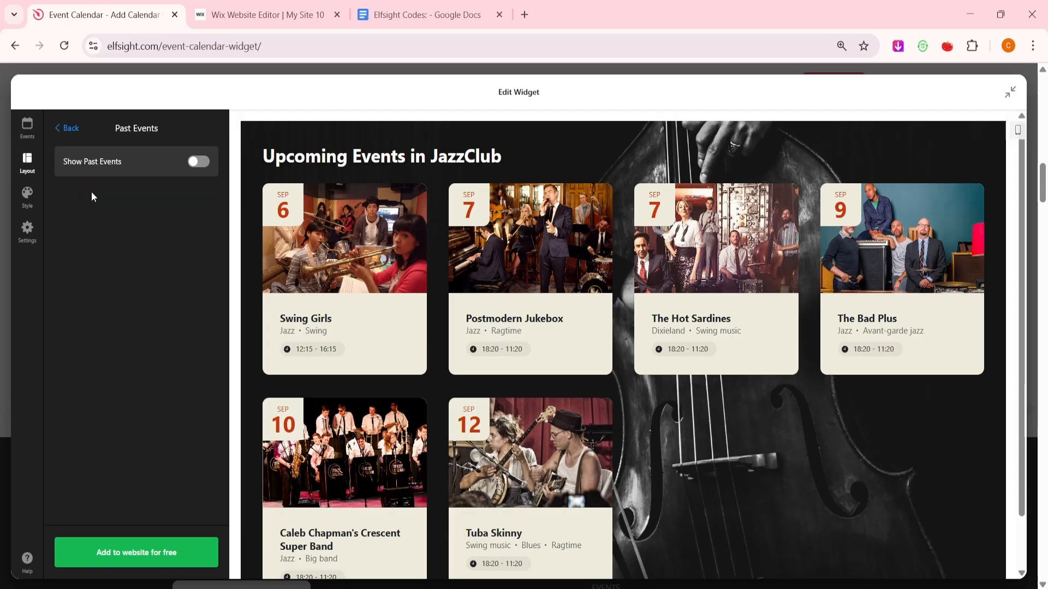
pyautogui.click(71, 128)
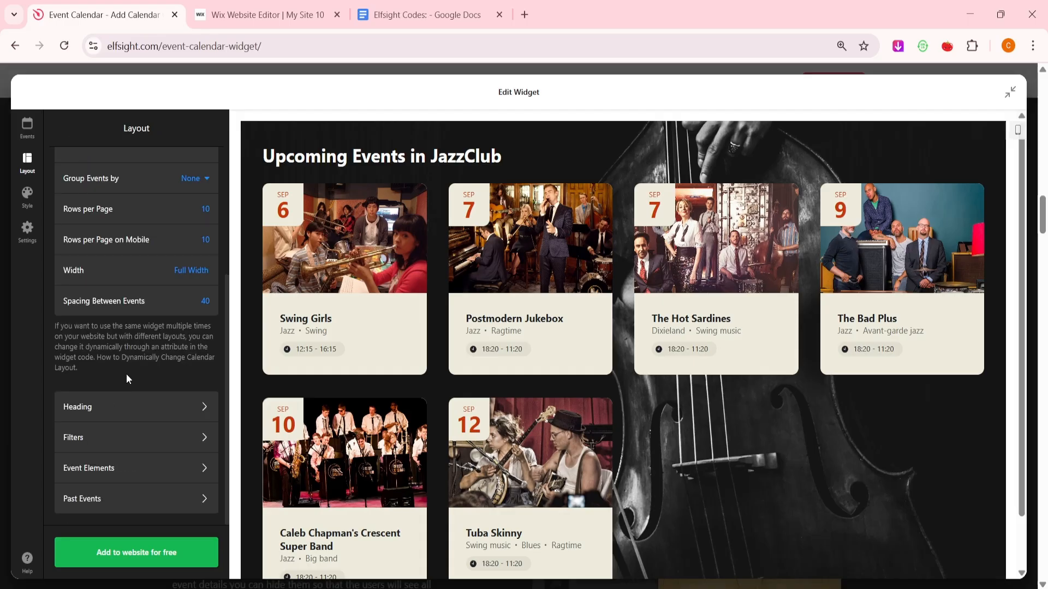
# Review the calendar's style options and its general settings, down to Language and Custom JS
pyautogui.click(28, 197)
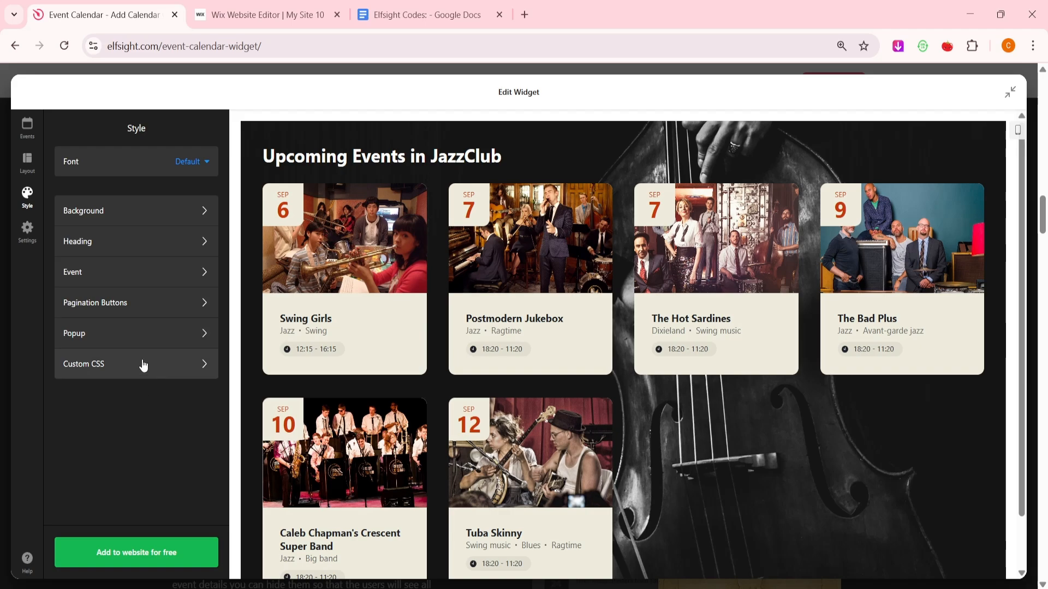
pyautogui.click(25, 235)
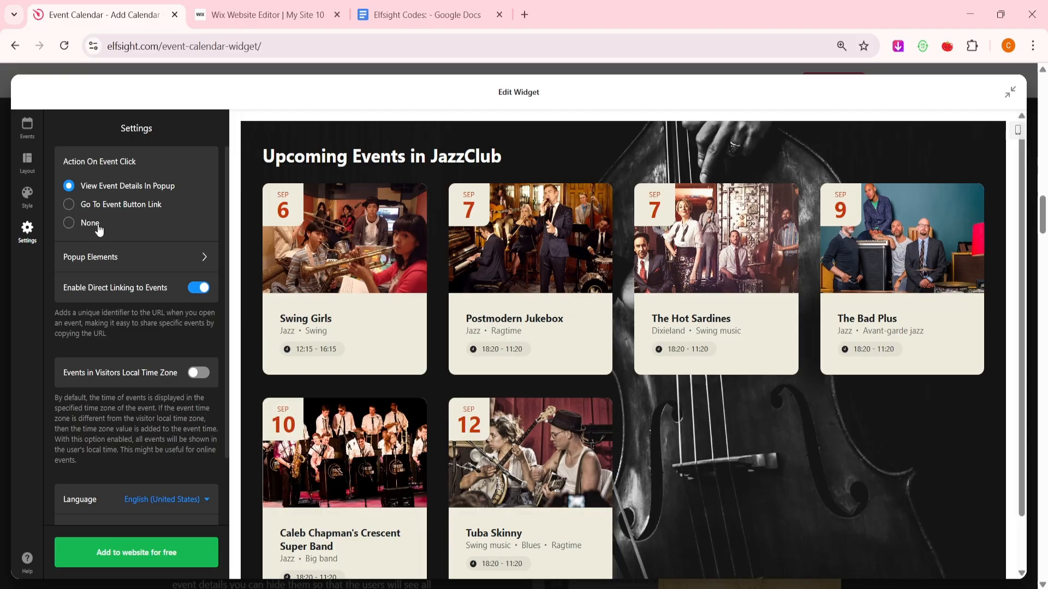
pyautogui.scroll(-2, 148, 393)
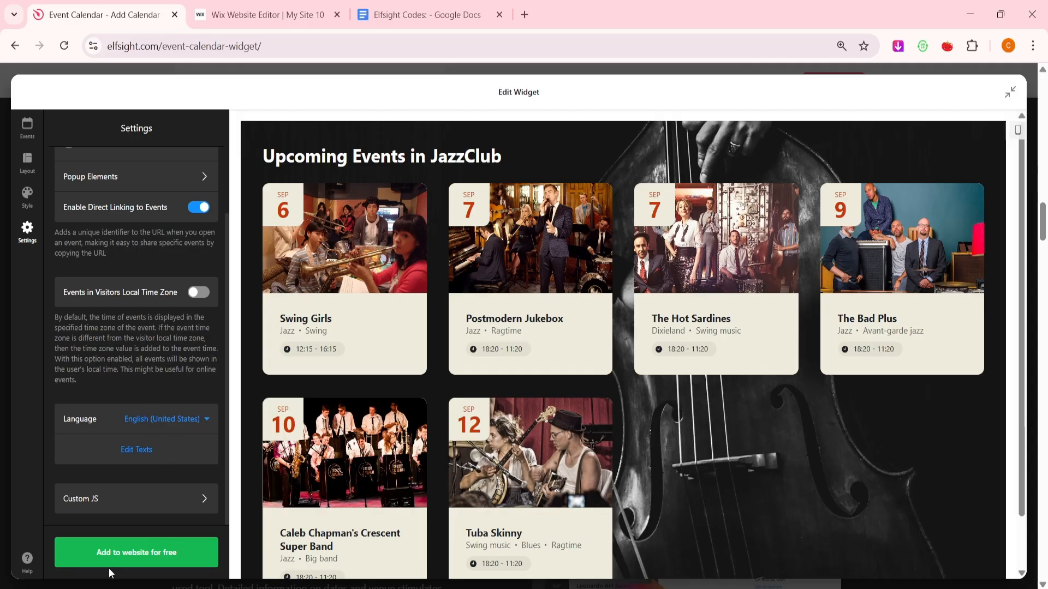
# Add the finished calendar to the Elfsight dashboard and publish the widget
pyautogui.click(140, 554)
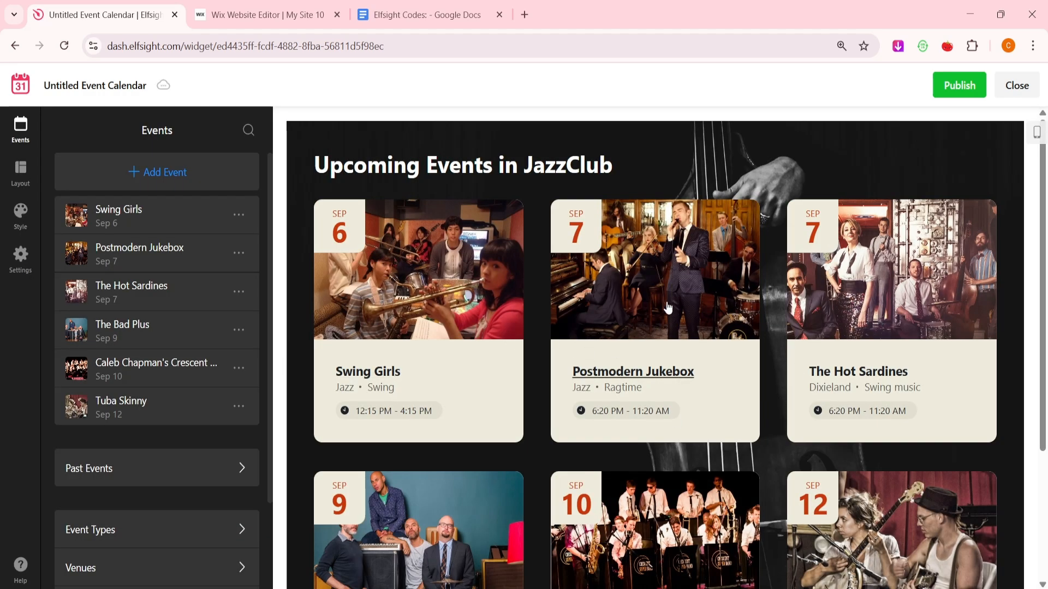
pyautogui.scroll(-3, 682, 366)
pyautogui.click(956, 90)
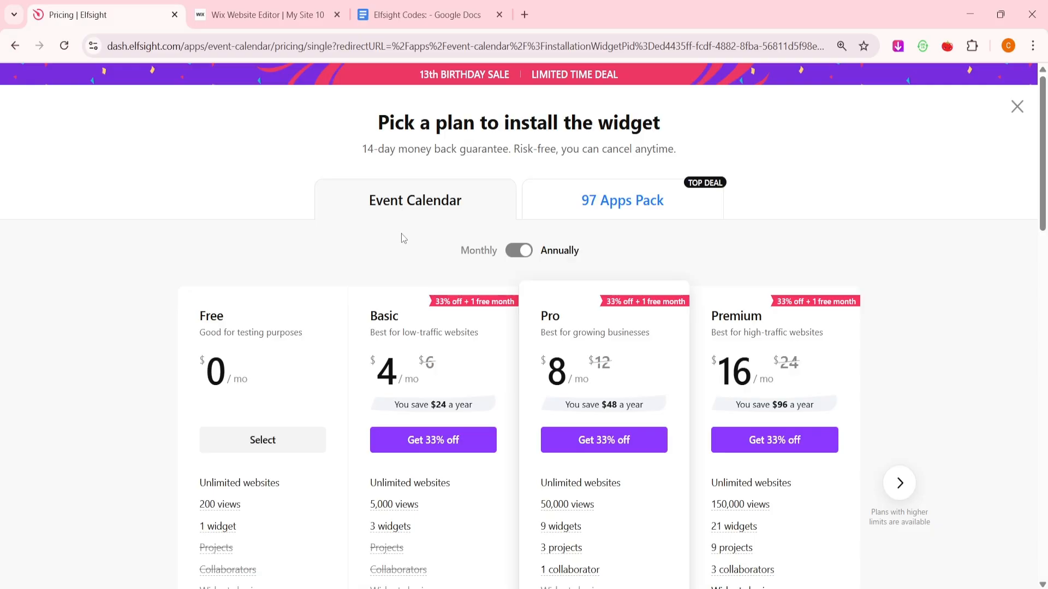
# Select the Free Event Calendar plan and copy the widget's embed code
pyautogui.scroll(-2, 276, 346)
pyautogui.click(269, 344)
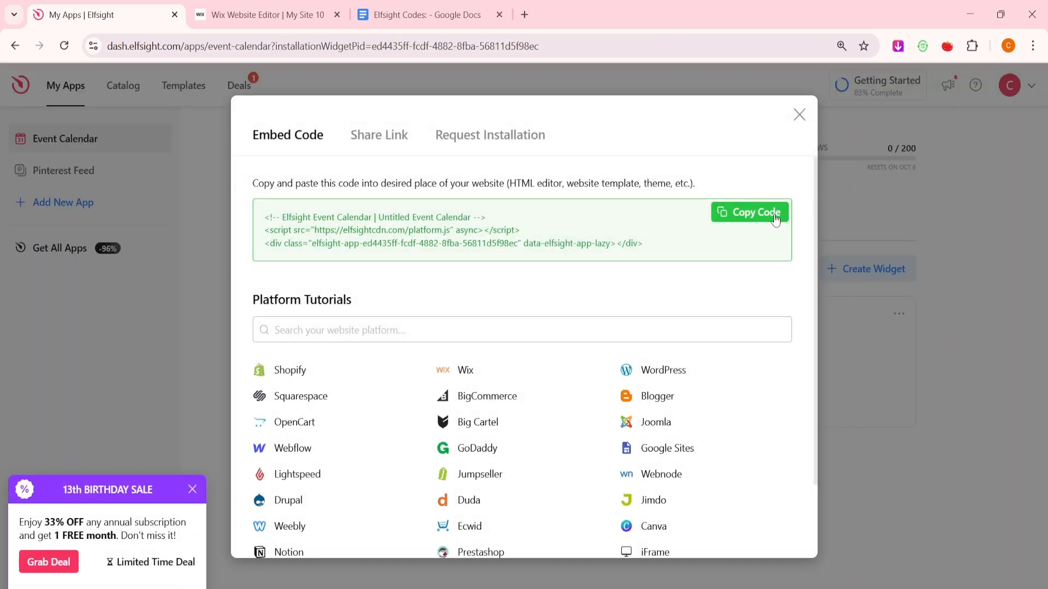
pyautogui.click(767, 219)
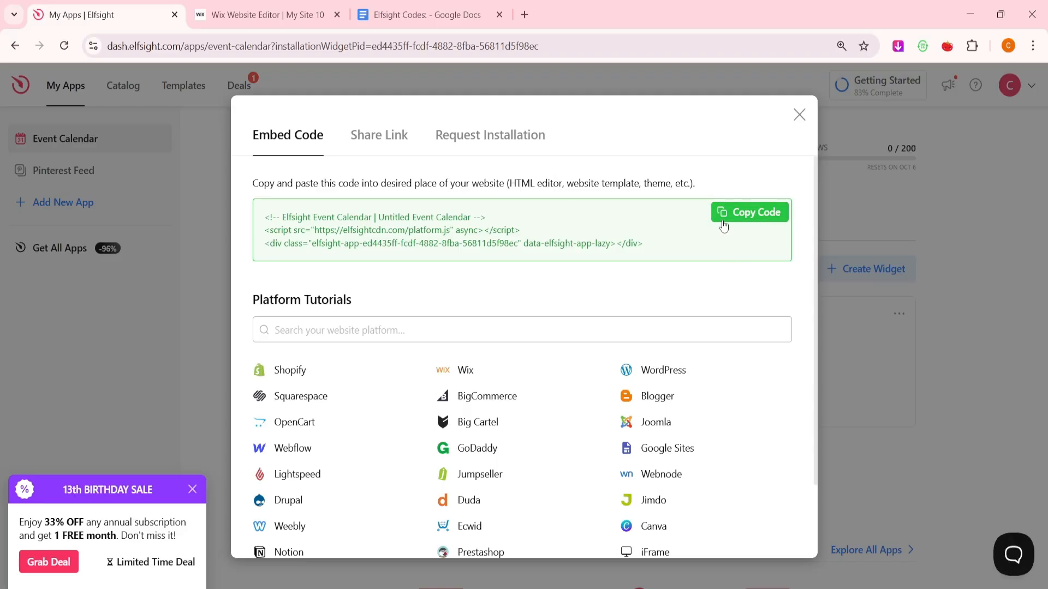
# Switch to the Wix editor and add a blank section below Our Story on the Home page
pyautogui.click(261, 15)
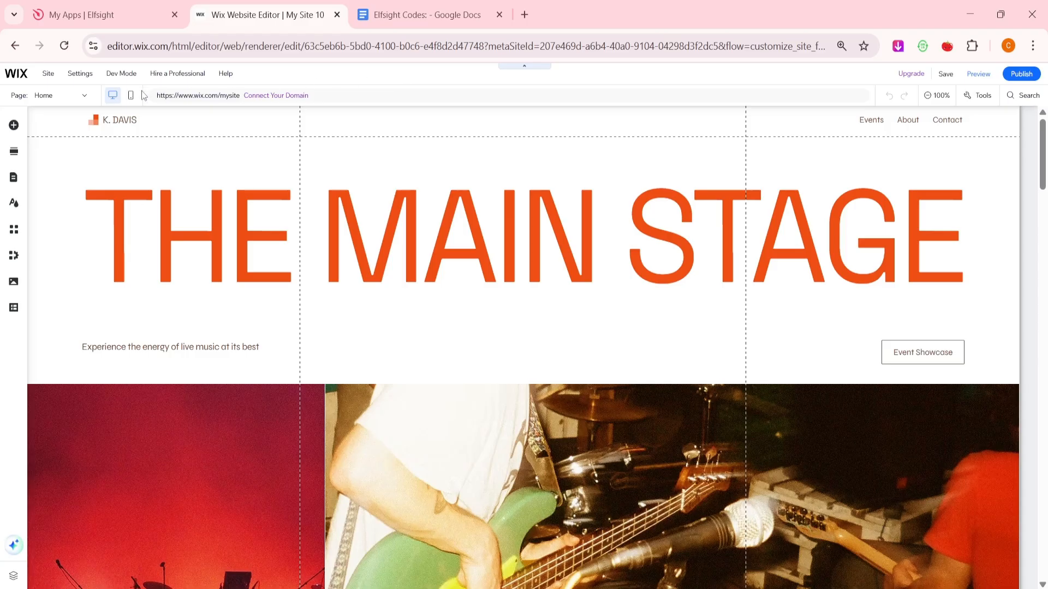
pyautogui.click(79, 100)
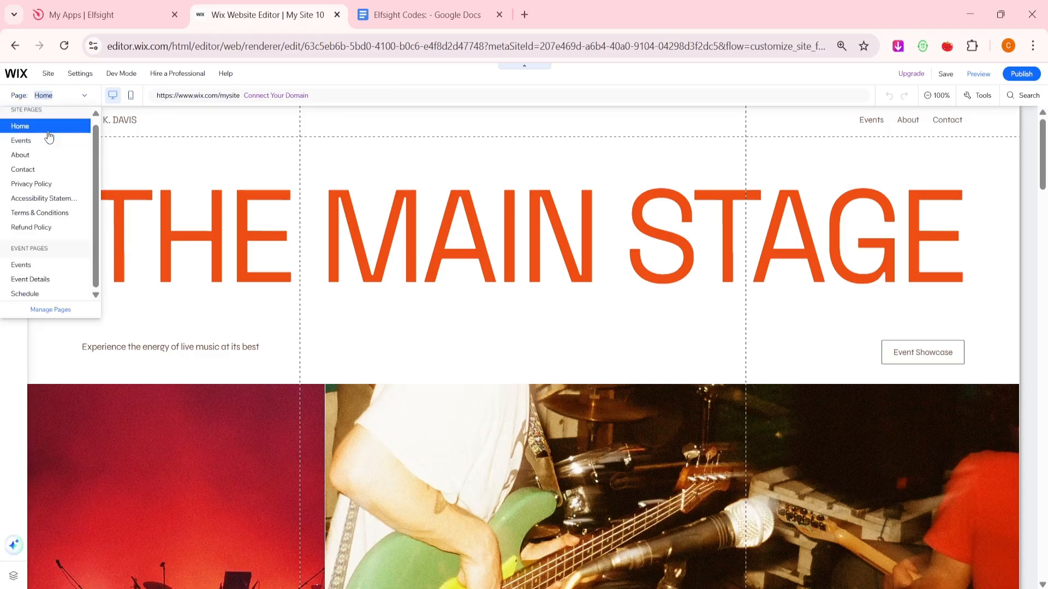
pyautogui.click(400, 121)
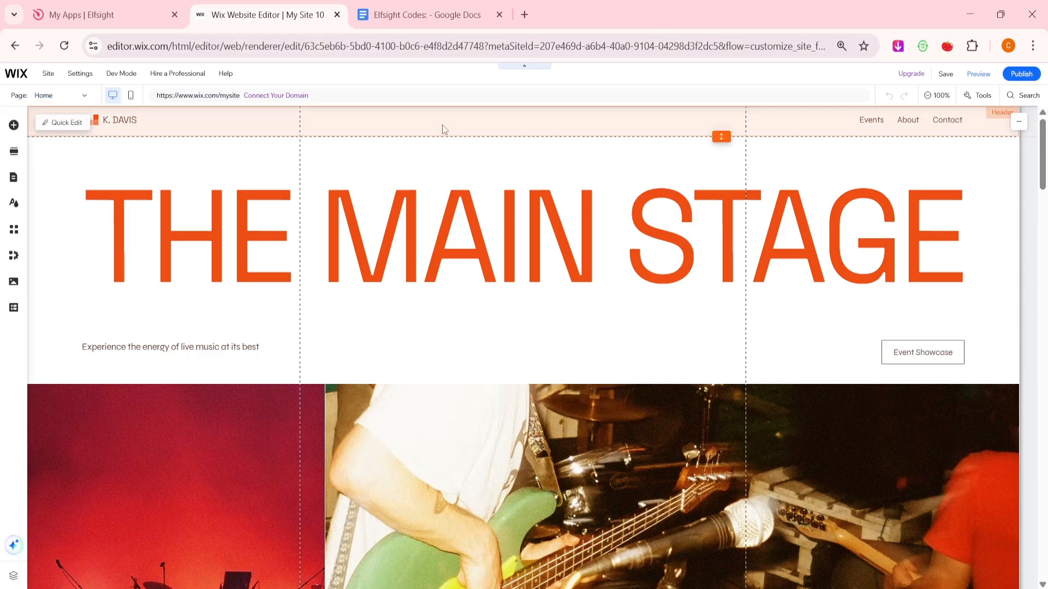
pyautogui.scroll(-15, 452, 153)
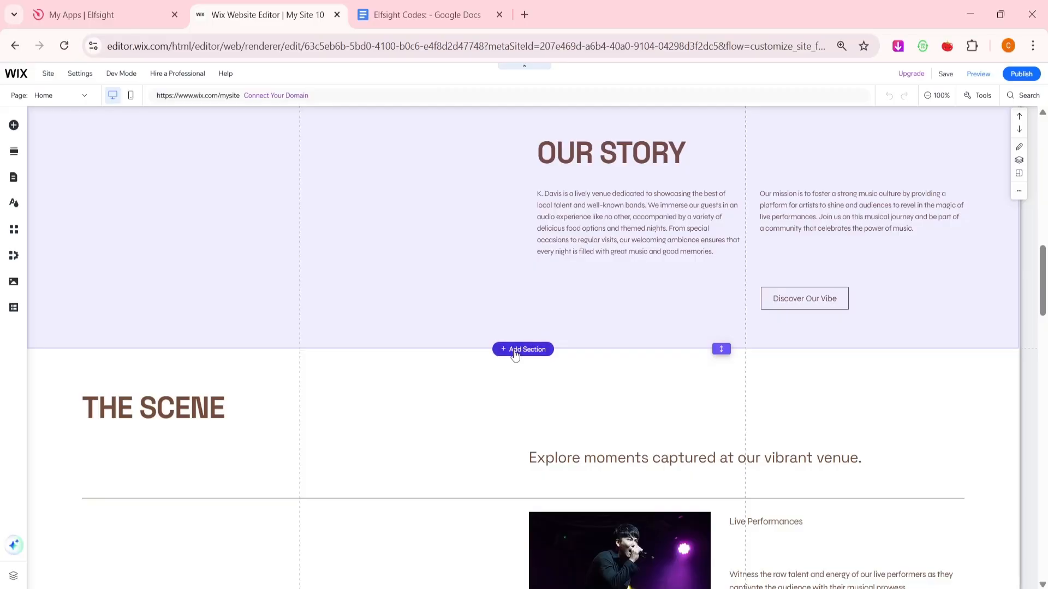
pyautogui.click(515, 351)
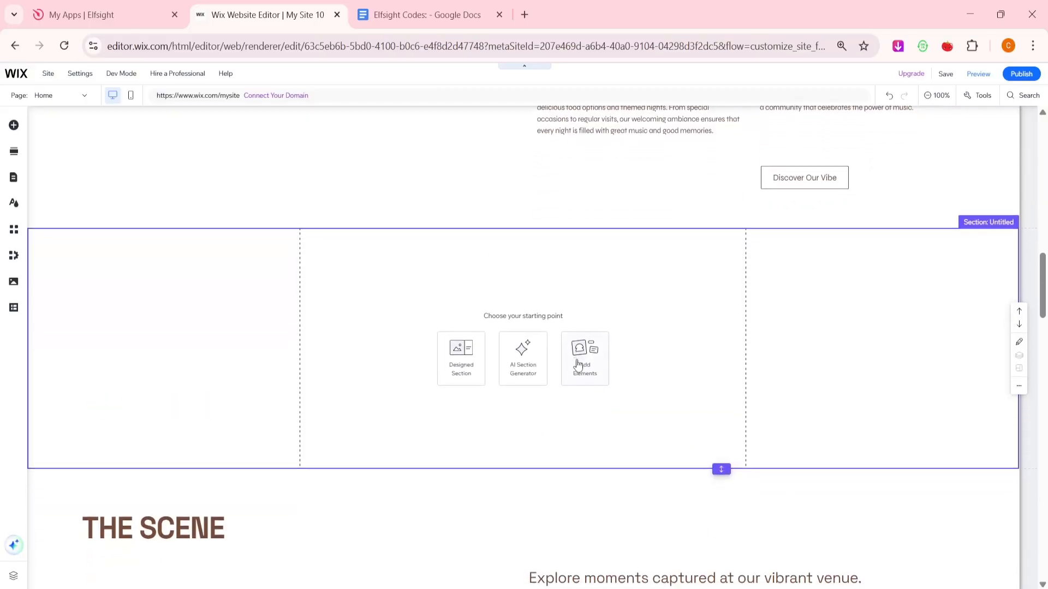
# Add an Embed HTML element from the Embed Code elements to the new section
pyautogui.click(578, 364)
pyautogui.click(49, 180)
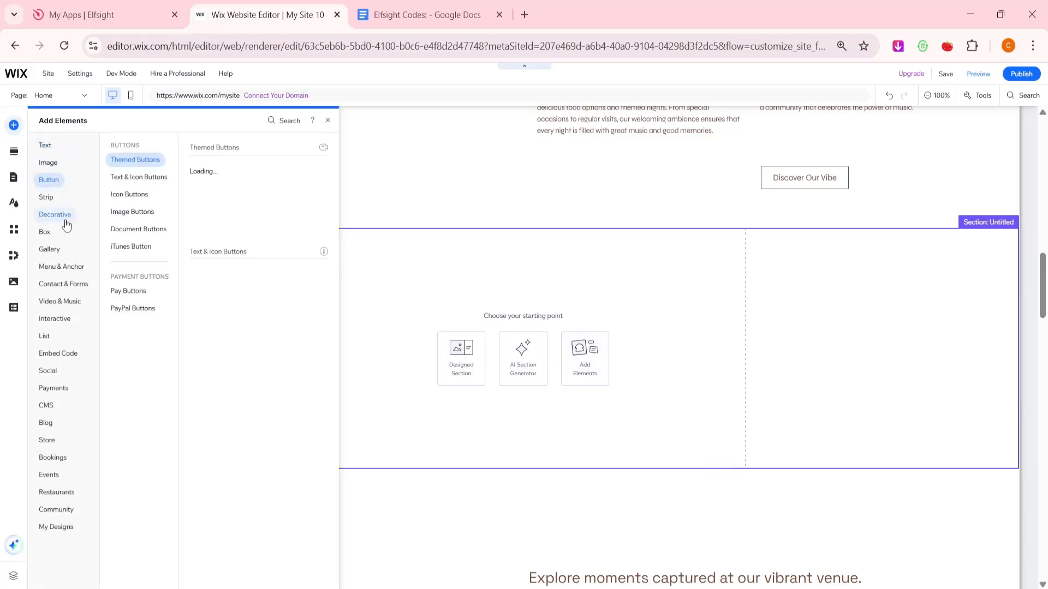
pyautogui.click(59, 354)
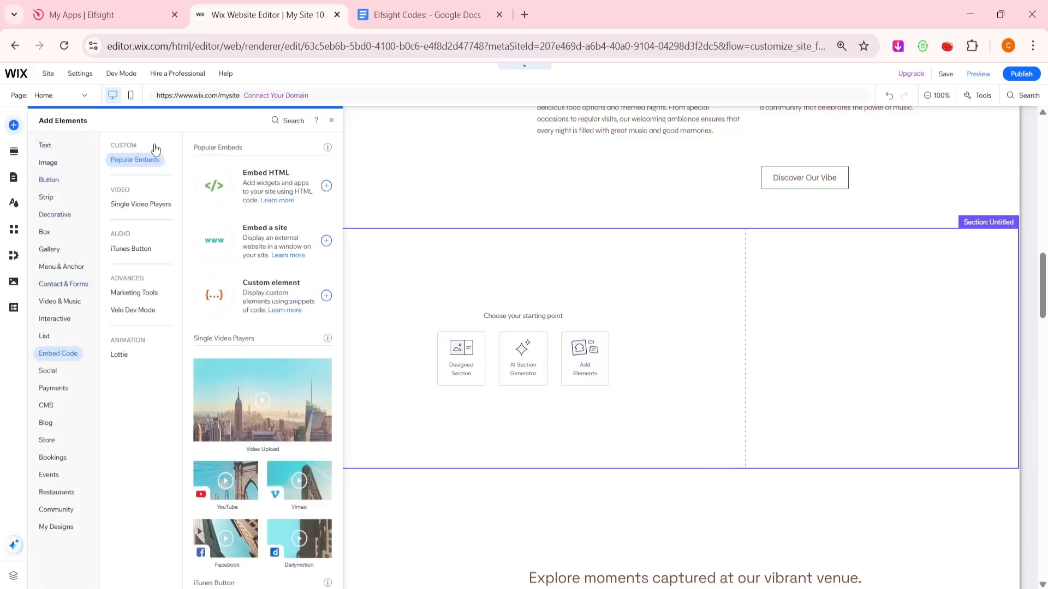
pyautogui.click(261, 182)
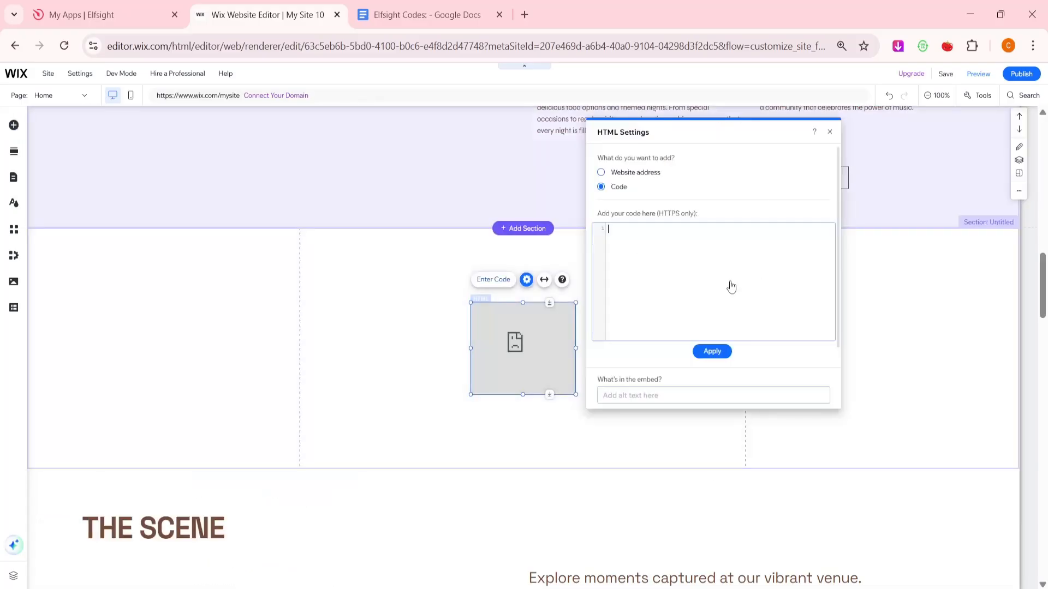
# Paste the copied Elfsight calendar code into the HTML element and apply it
pyautogui.rightClick(670, 243)
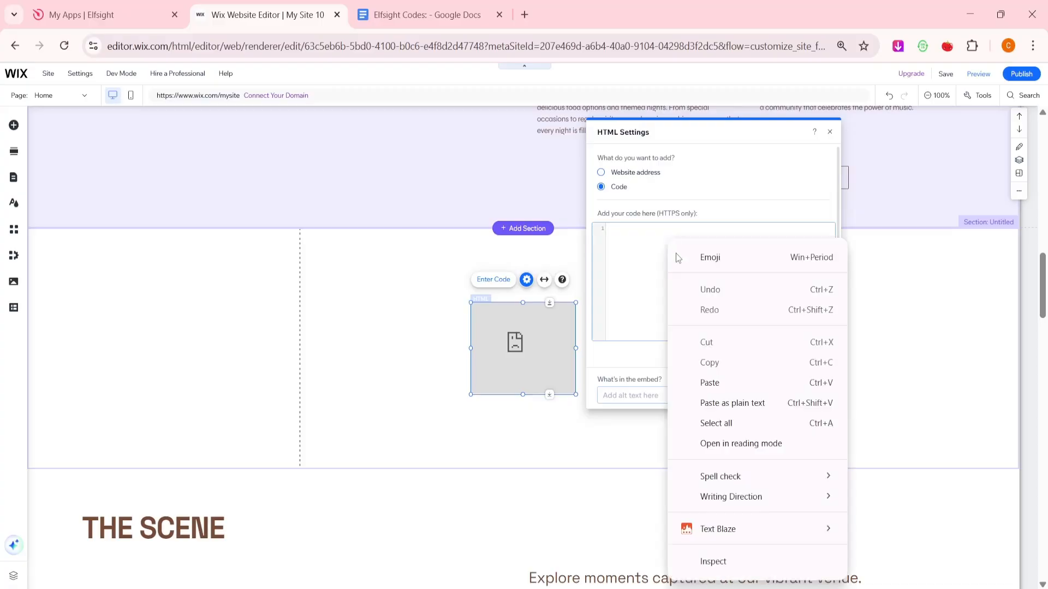
pyautogui.click(706, 381)
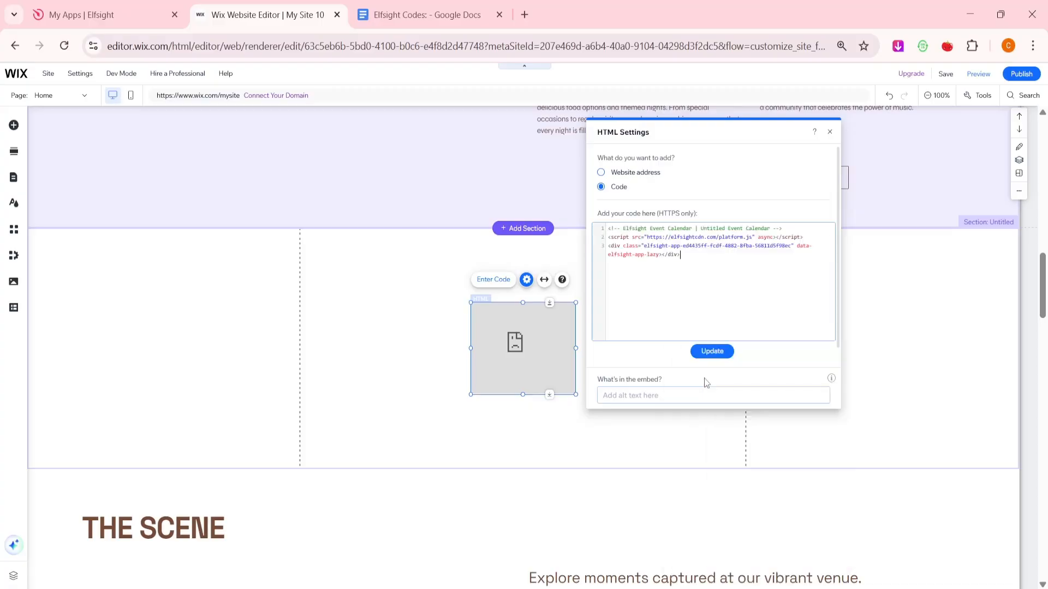
pyautogui.click(711, 351)
pyautogui.click(582, 309)
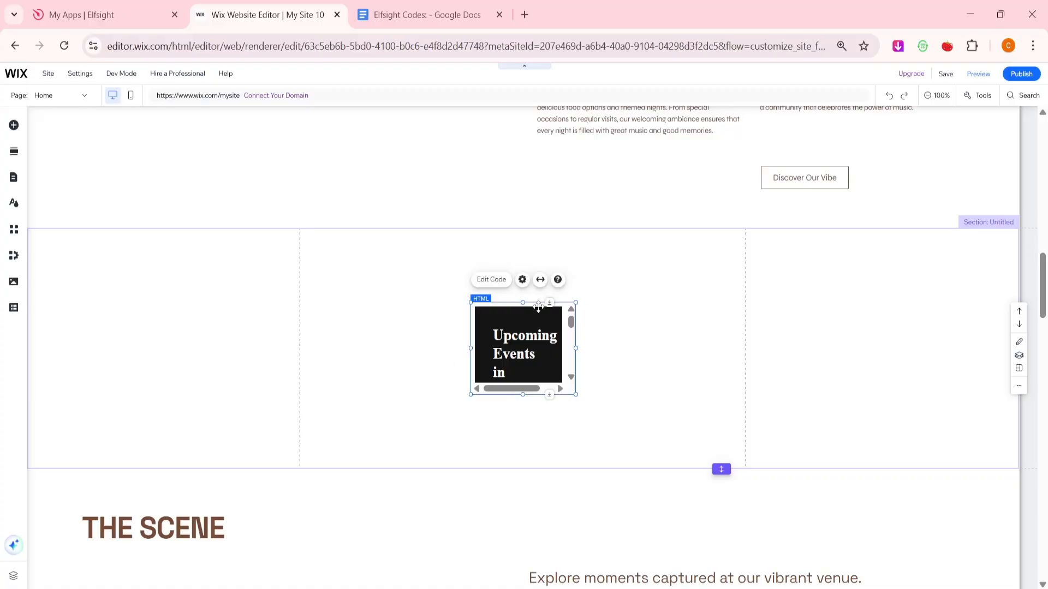
# Enlarge the calendar embed to fit three columns and two rows of events, and adjust the section spacing around it
pyautogui.moveTo(576, 303); pyautogui.dragTo(644, 261)
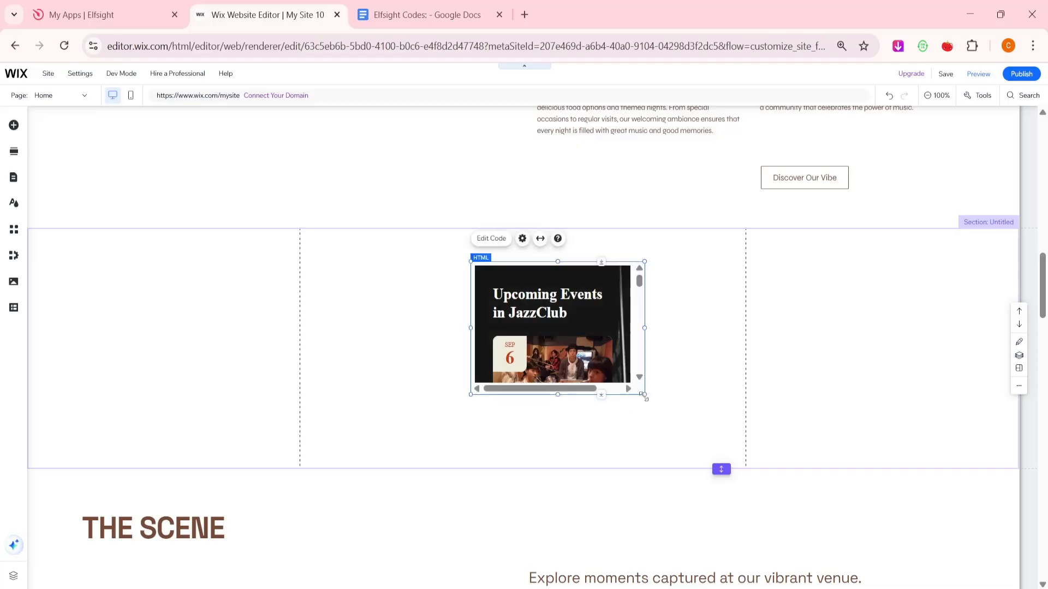
pyautogui.moveTo(645, 395); pyautogui.dragTo(661, 406)
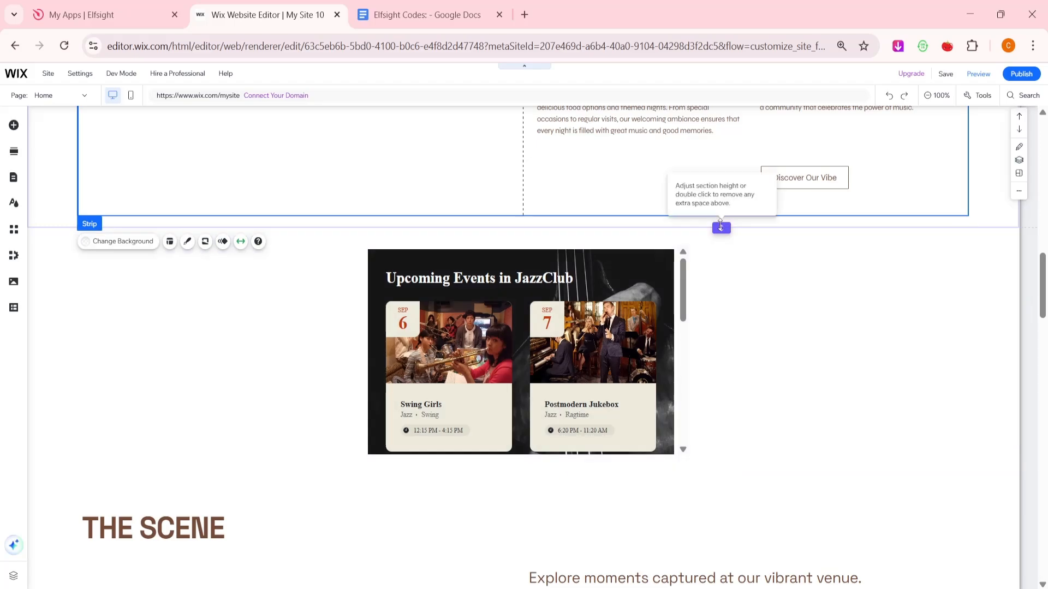
pyautogui.doubleClick(720, 227)
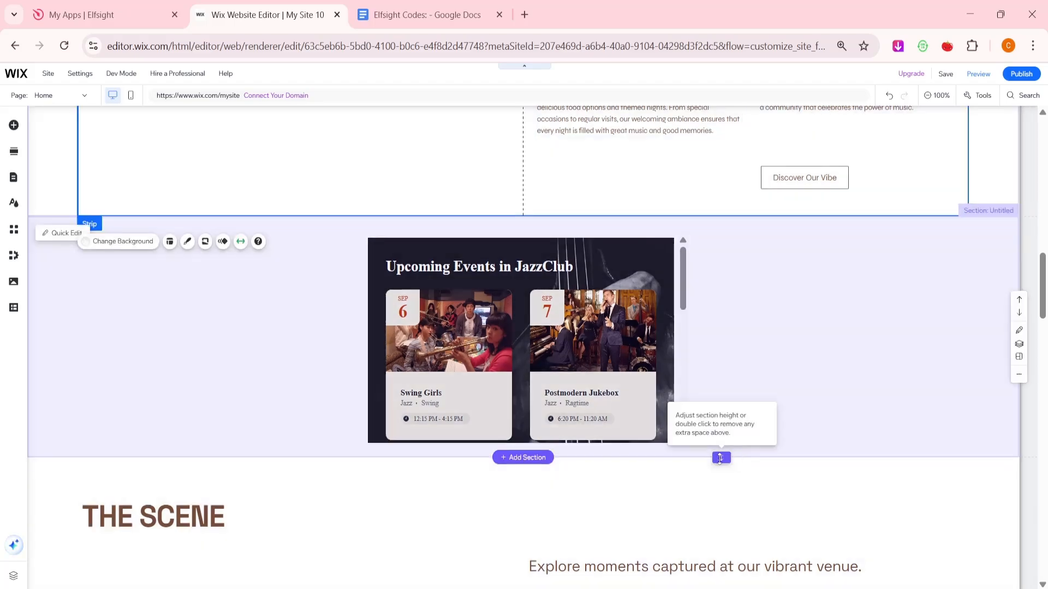
pyautogui.moveTo(721, 458); pyautogui.dragTo(721, 492)
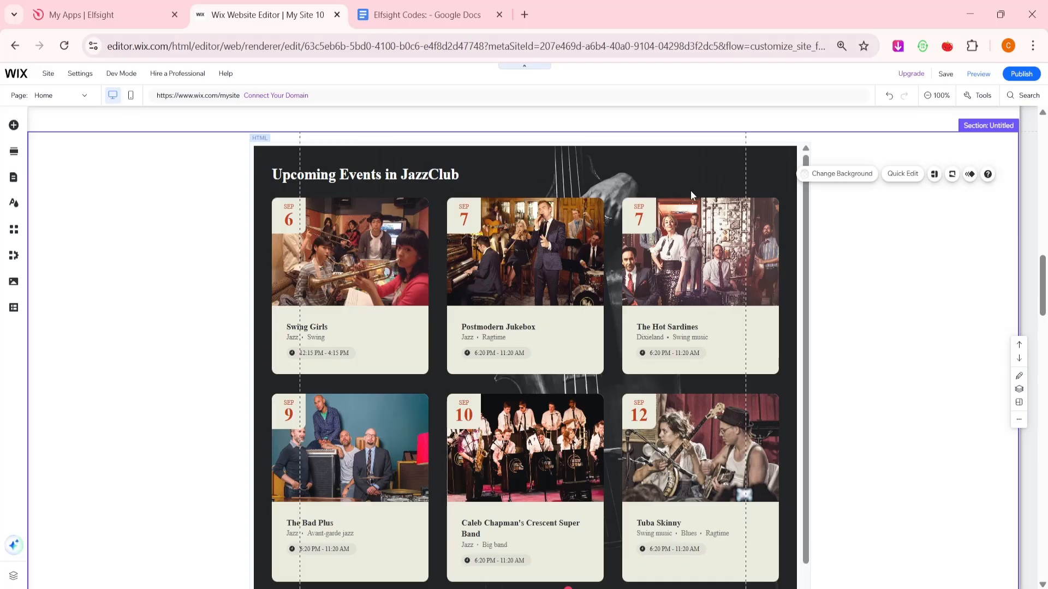
# Switch to the Elfsight Codes document in Google Docs and copy the code to customise text
pyautogui.hotkey('ctrl', 'Tab')
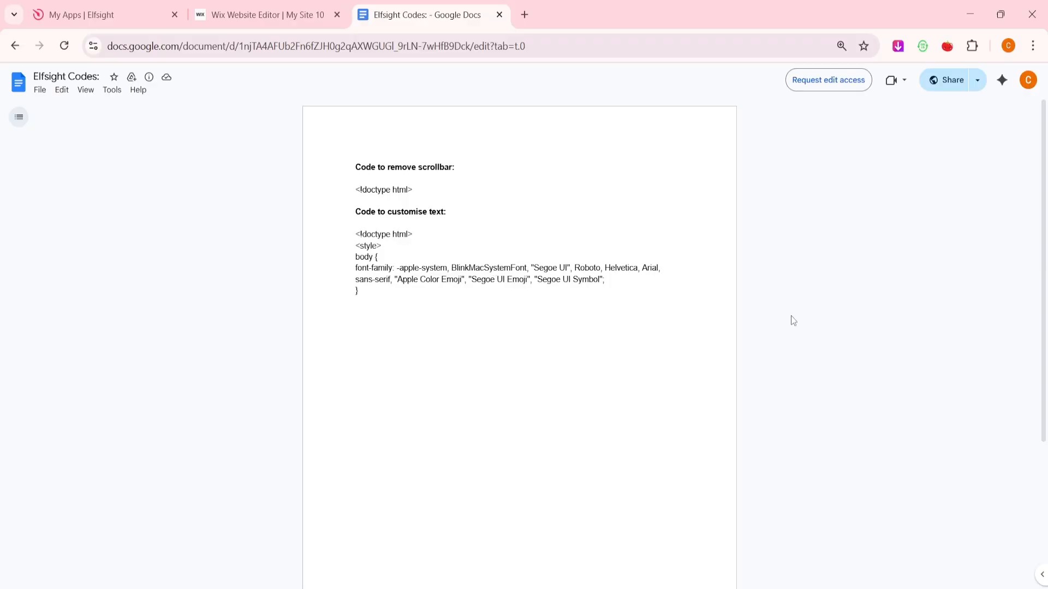
pyautogui.moveTo(356, 234); pyautogui.dragTo(401, 296)
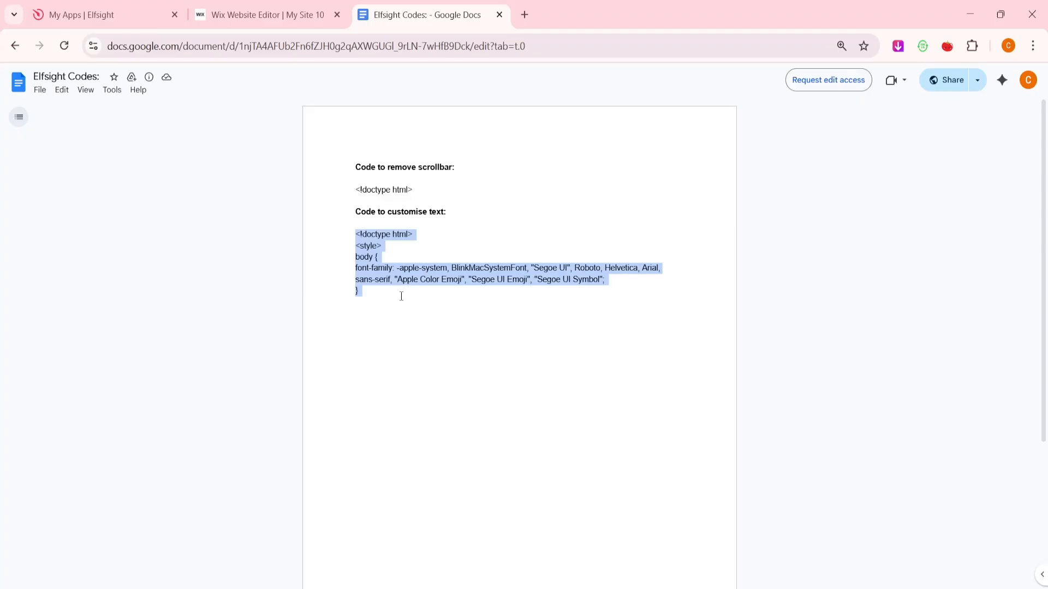
pyautogui.rightClick(401, 296)
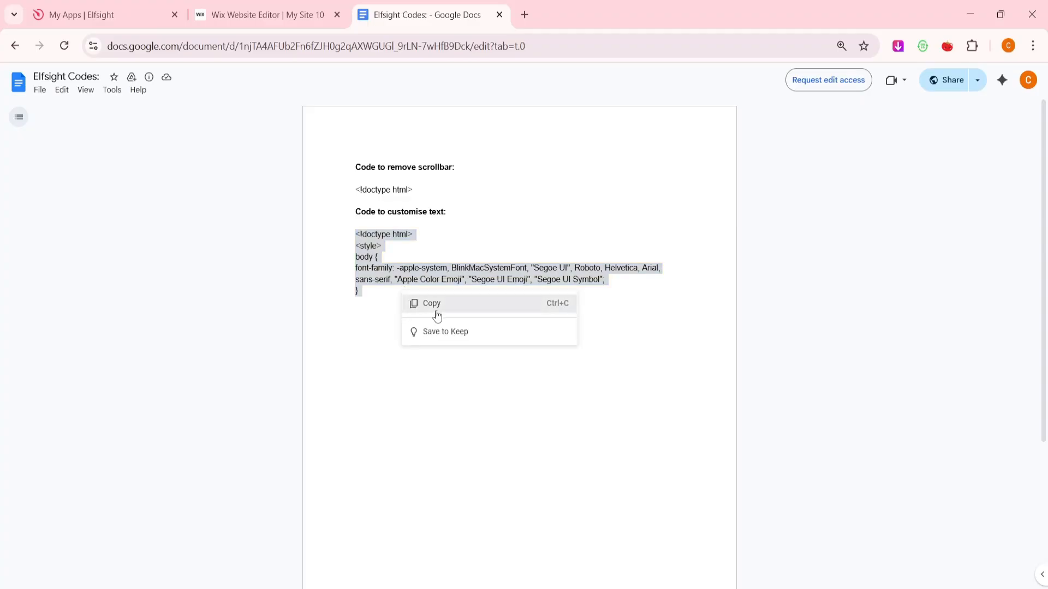
pyautogui.click(436, 311)
# Return to the Wix editor, append the copied text-styling code to the calendar's HTML embed, and preview the site
pyautogui.click(262, 15)
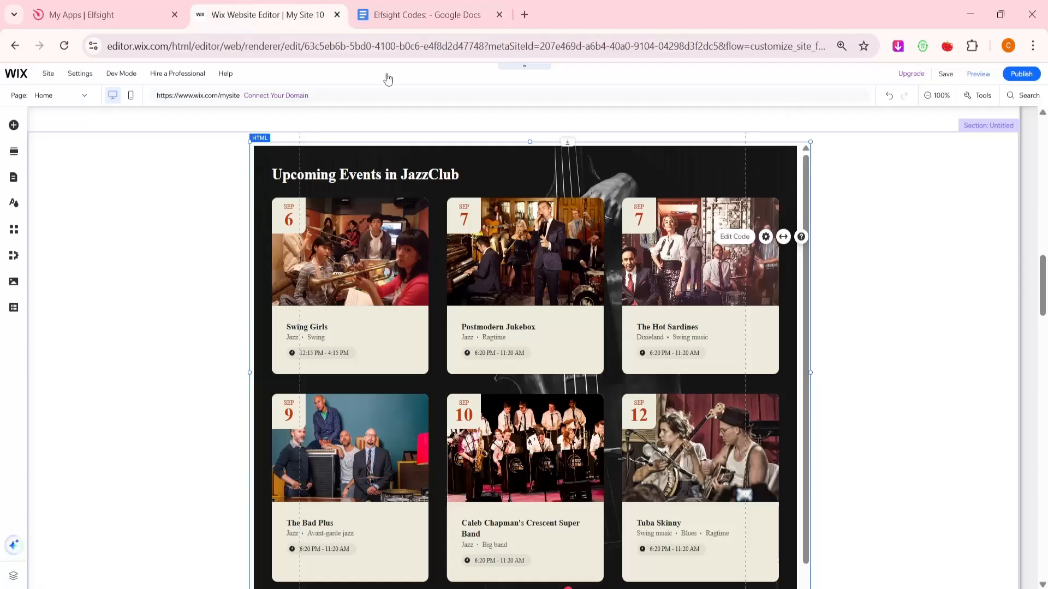
pyautogui.rightClick(500, 203)
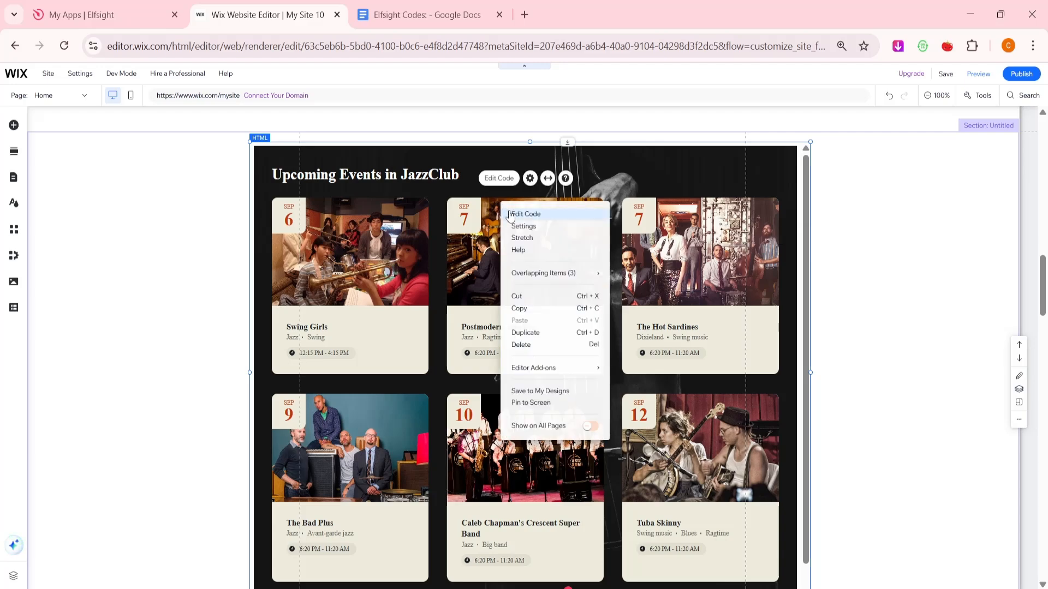
pyautogui.click(523, 214)
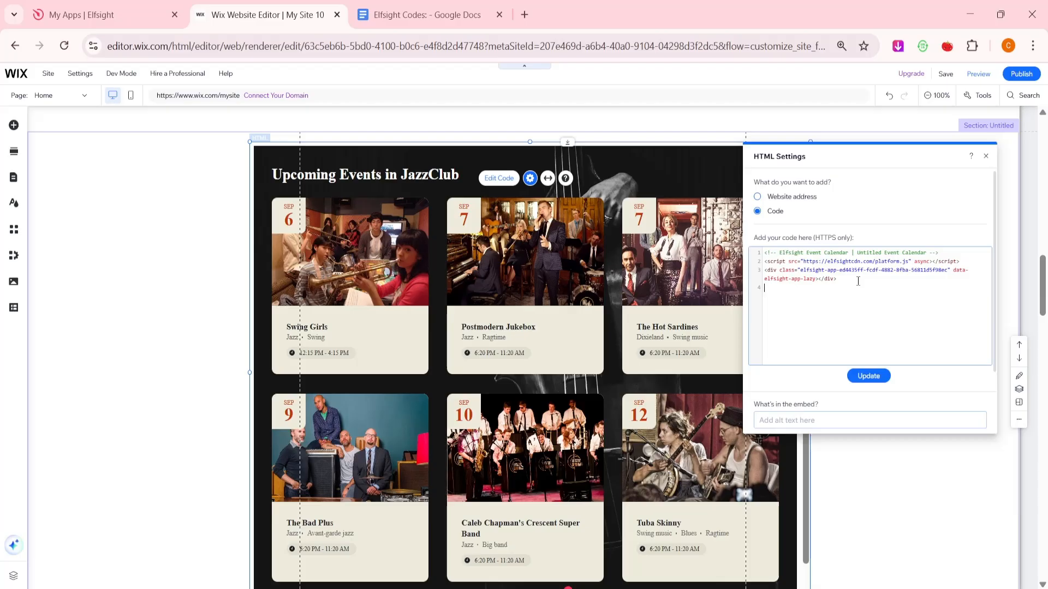
pyautogui.rightClick(821, 292)
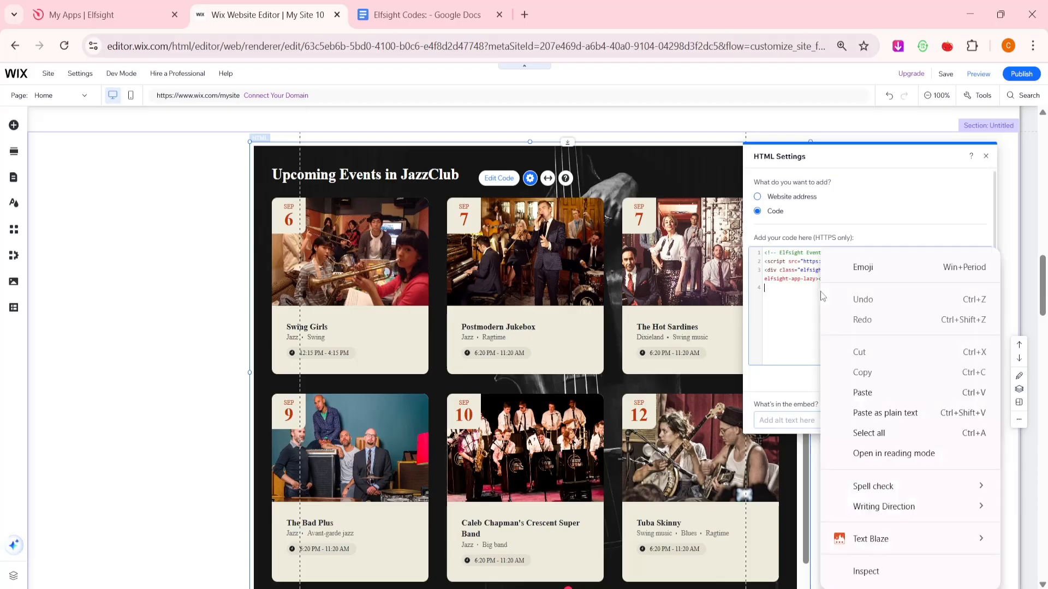
pyautogui.click(878, 392)
pyautogui.click(869, 376)
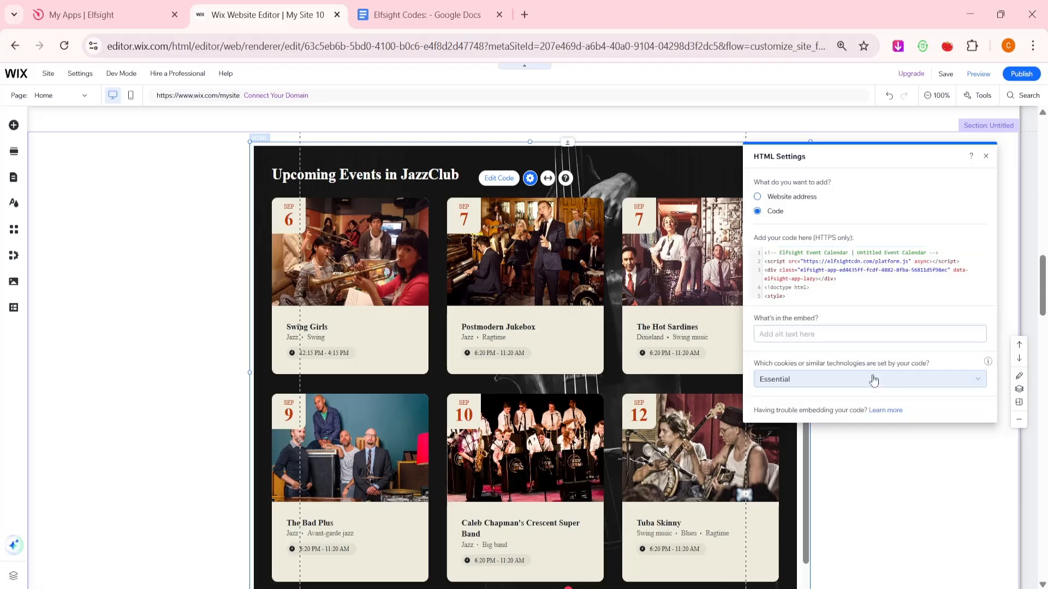
pyautogui.click(598, 179)
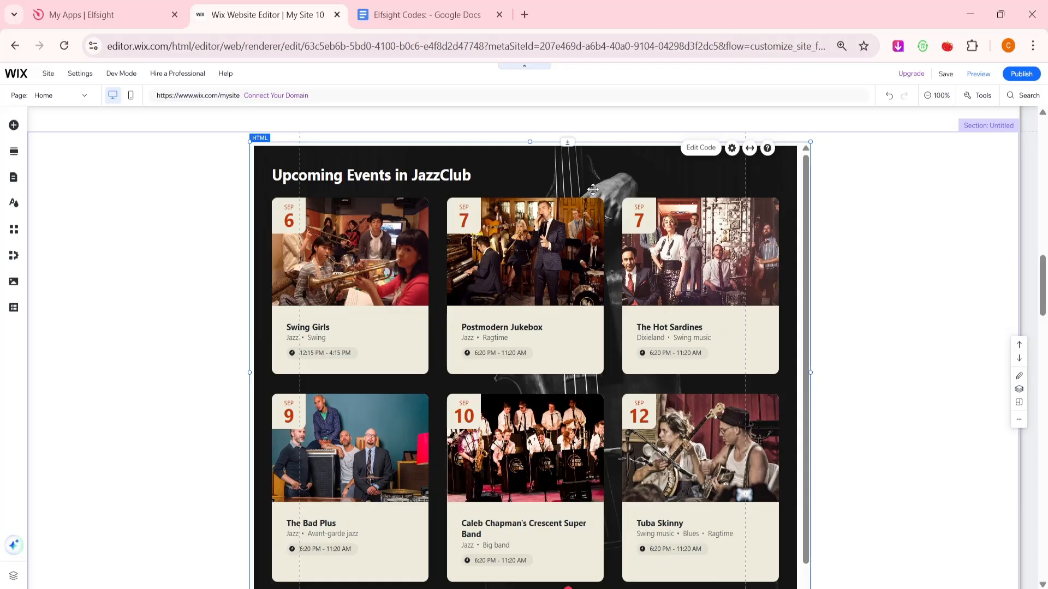
pyautogui.click(985, 76)
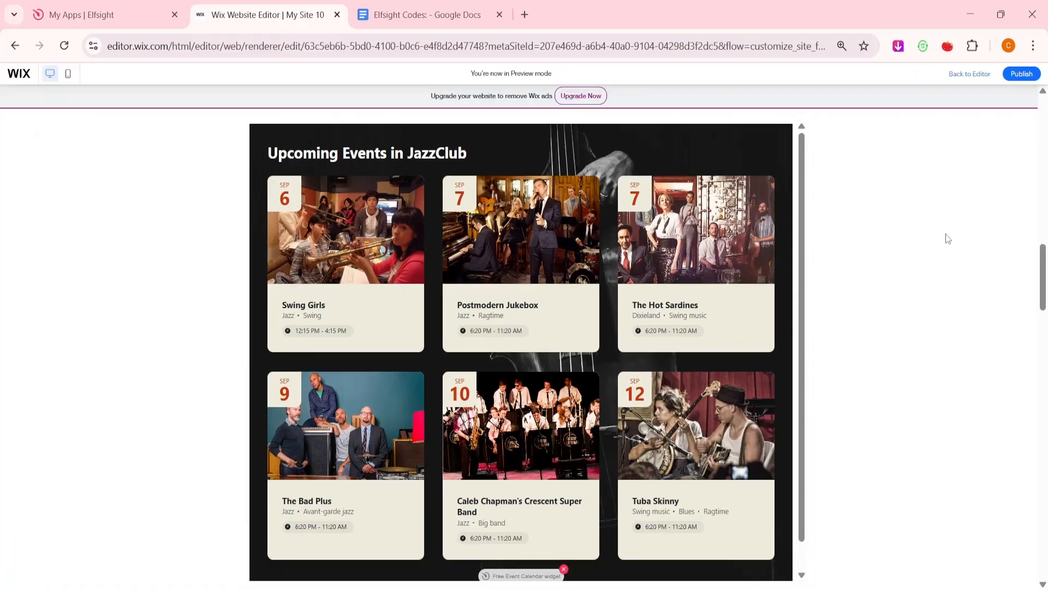